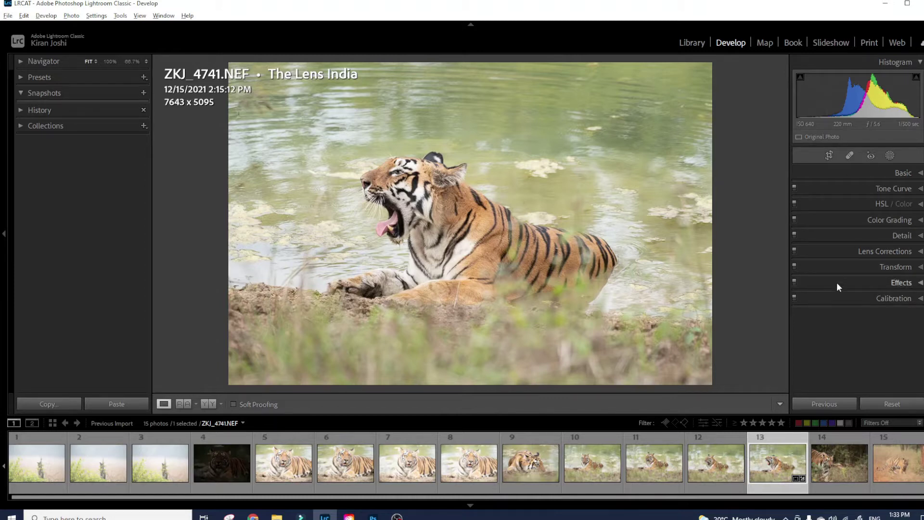
Open the adjustment panel customization and save the panel order unchanged.
right_click(836, 171)
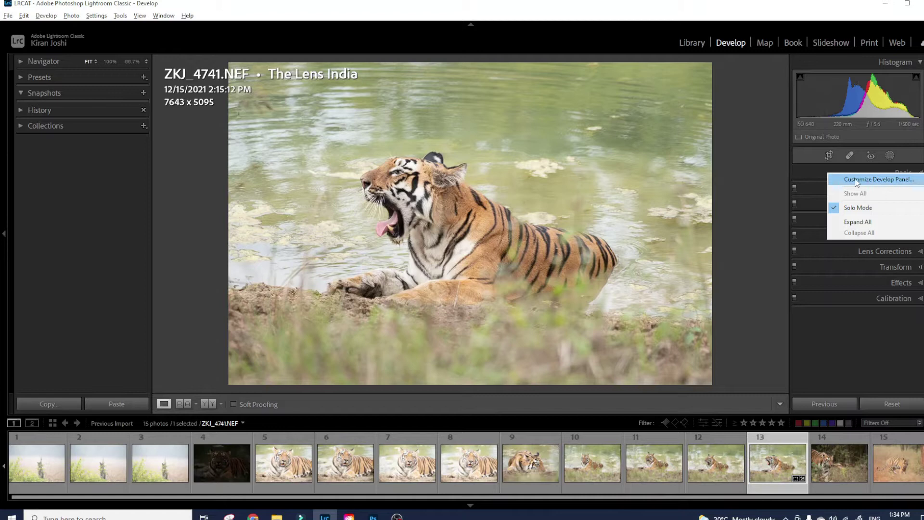
left_click(880, 182)
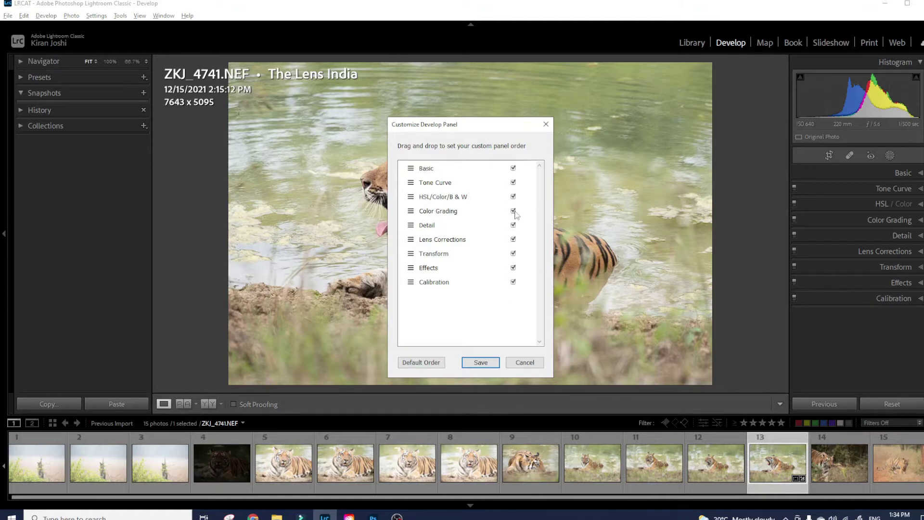
left_click(487, 365)
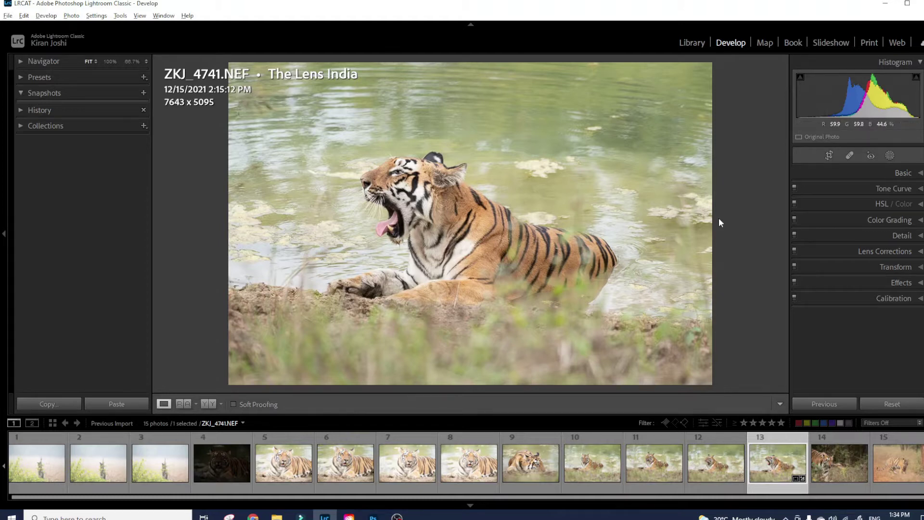
Expand the Basic panel, toggle Treatment to Black & White and back to Color, and show the profile list.
left_click(858, 175)
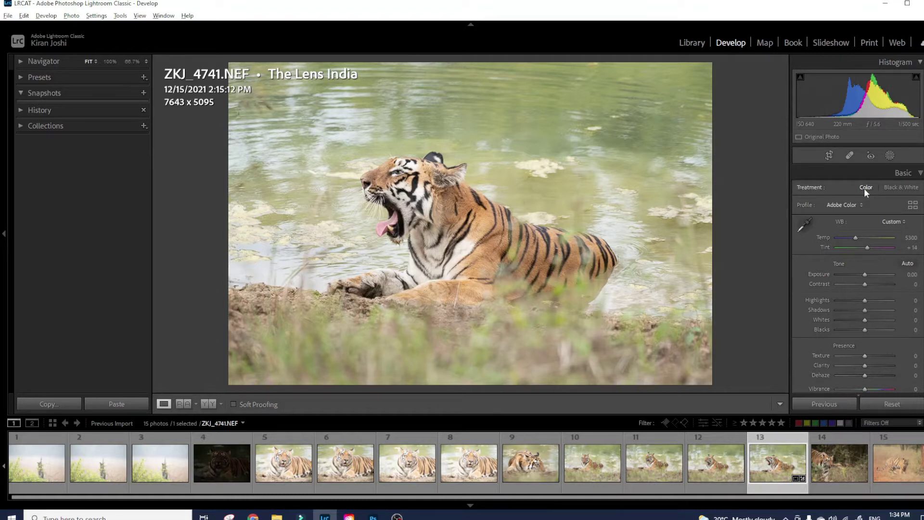
left_click(895, 189)
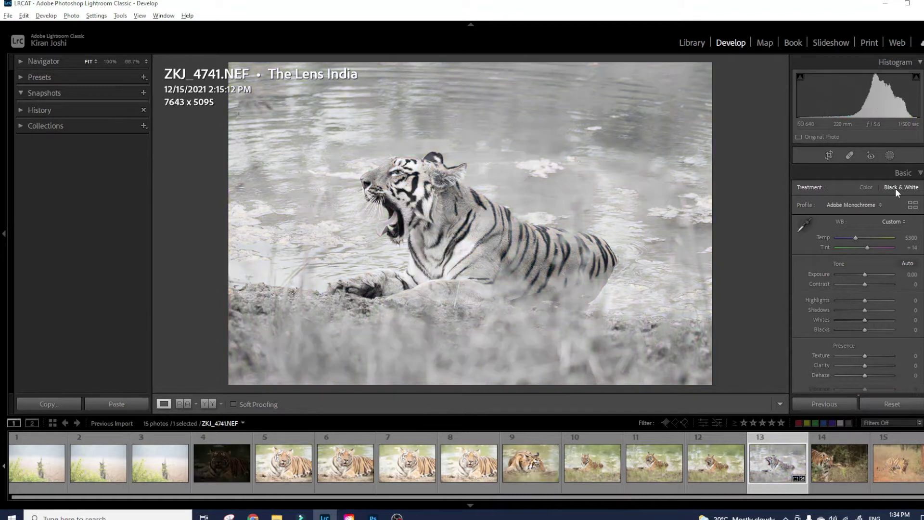
left_click(866, 188)
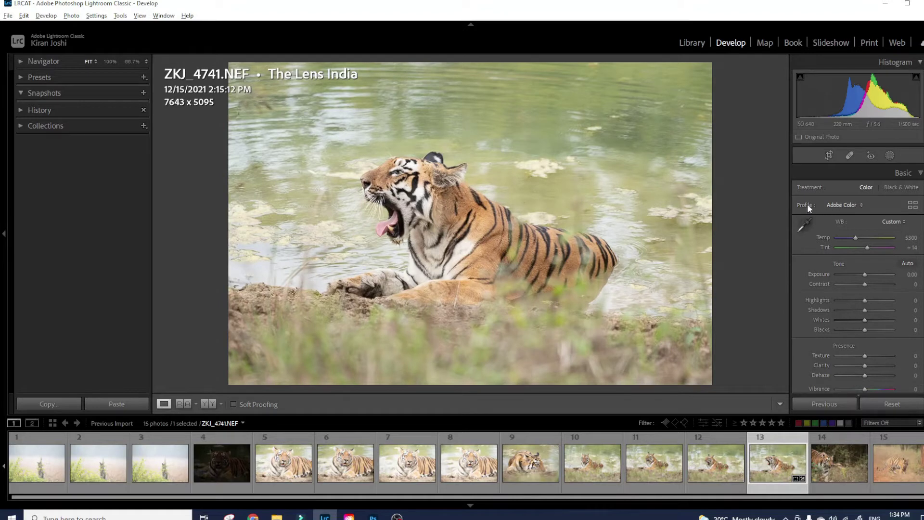
left_click(835, 205)
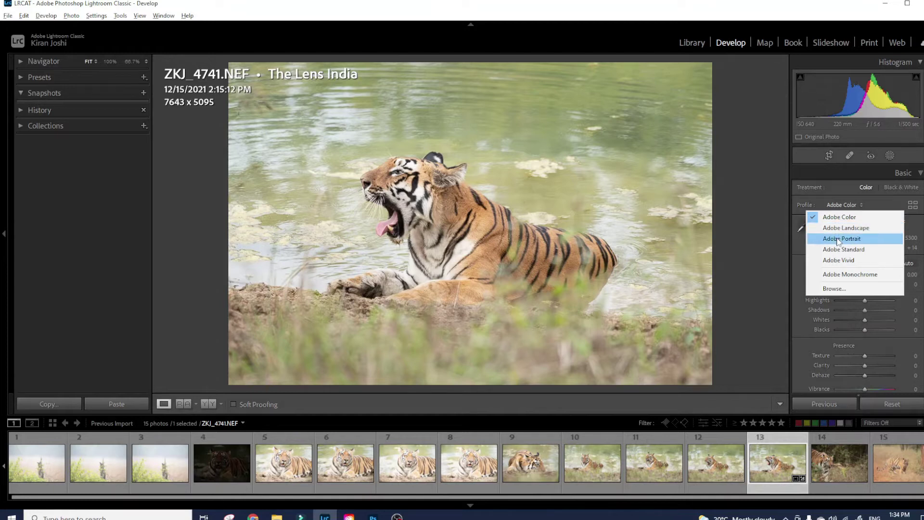
In the Profile Browser, expand and collapse the Favorites, Adobe Raw, B&W and Camera Matching groups.
left_click(835, 288)
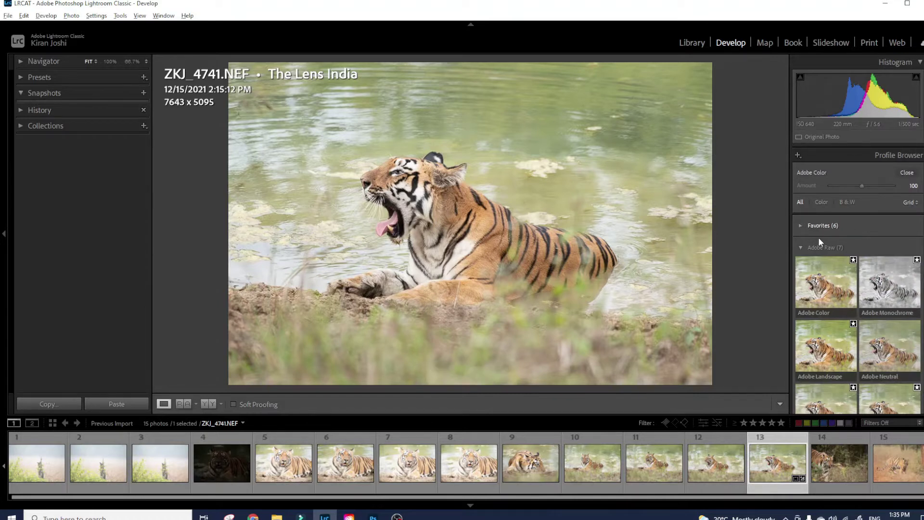
left_click(801, 248)
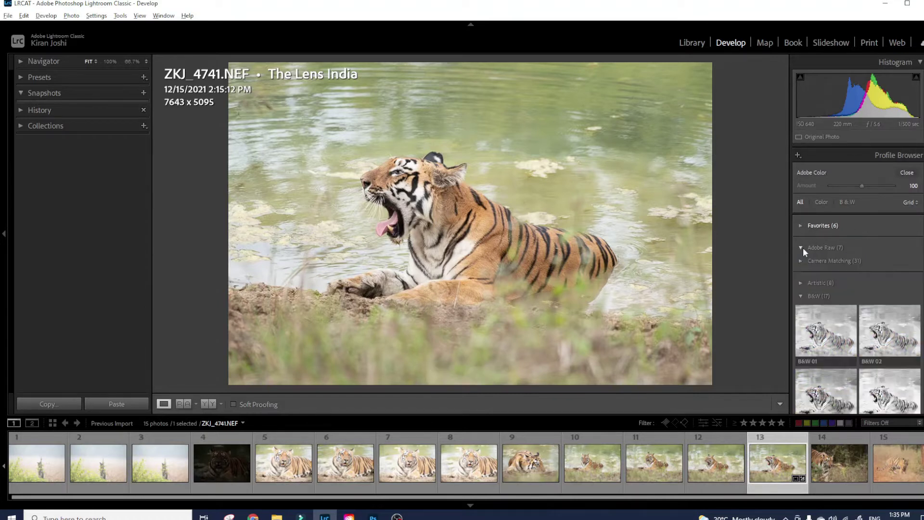
left_click(801, 296)
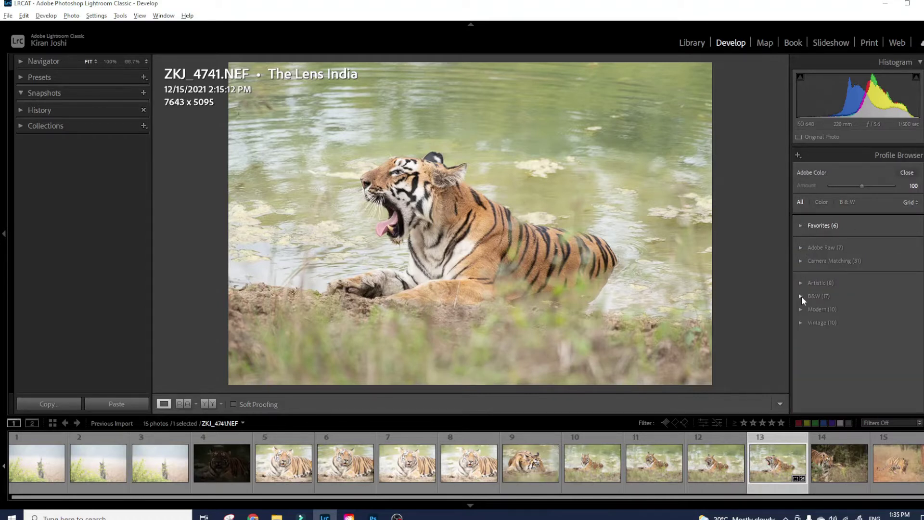
left_click(799, 226)
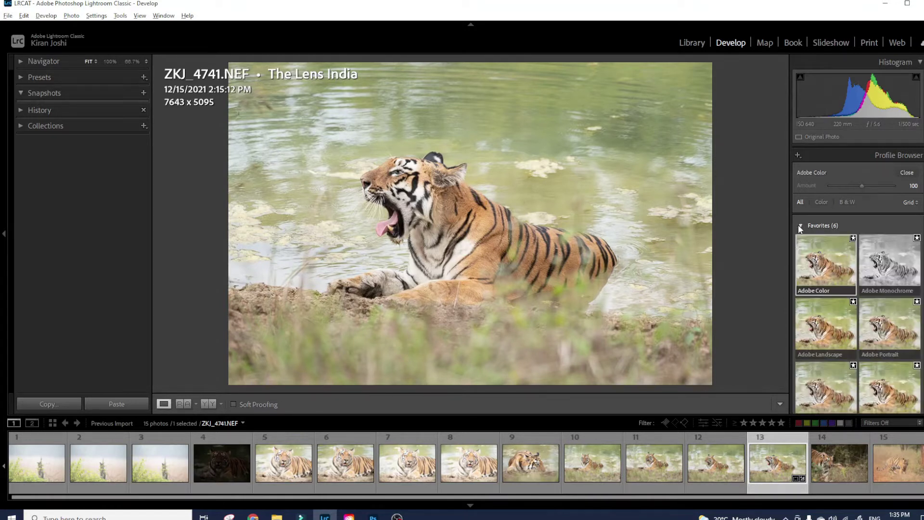
left_click(800, 226)
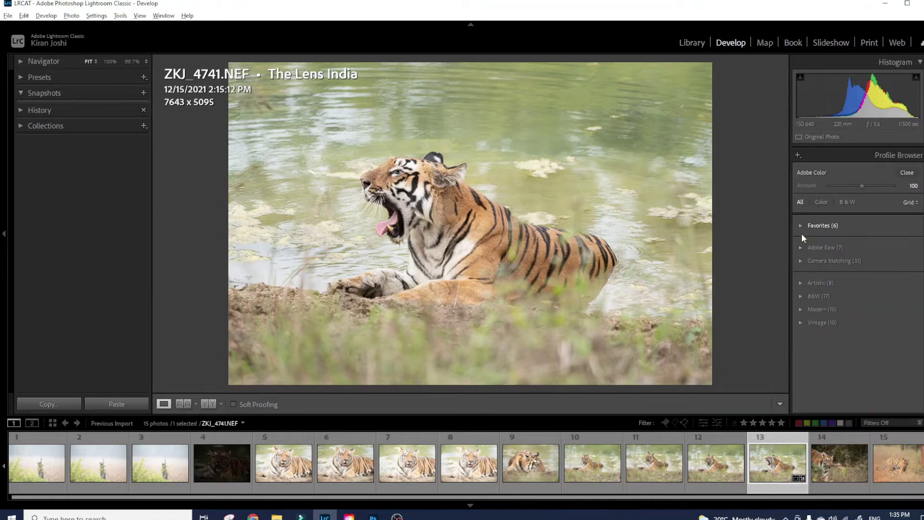
left_click(801, 248)
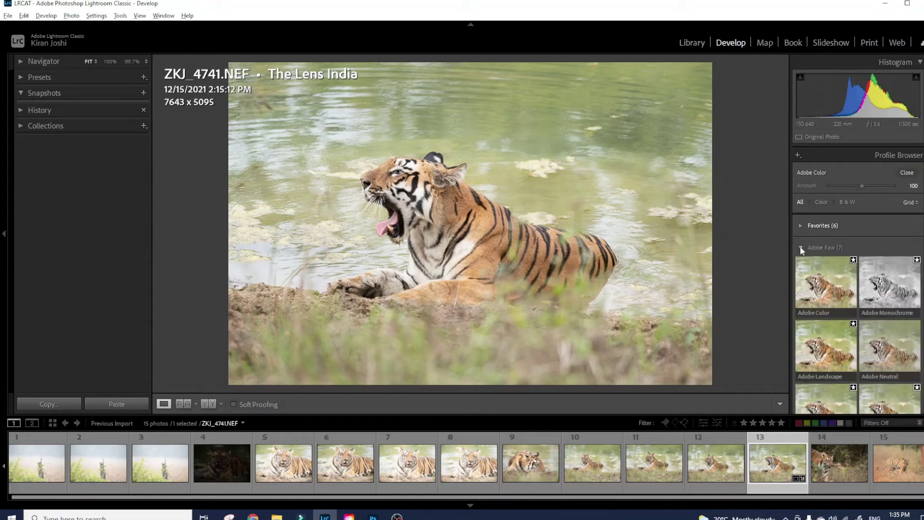
left_click(800, 247)
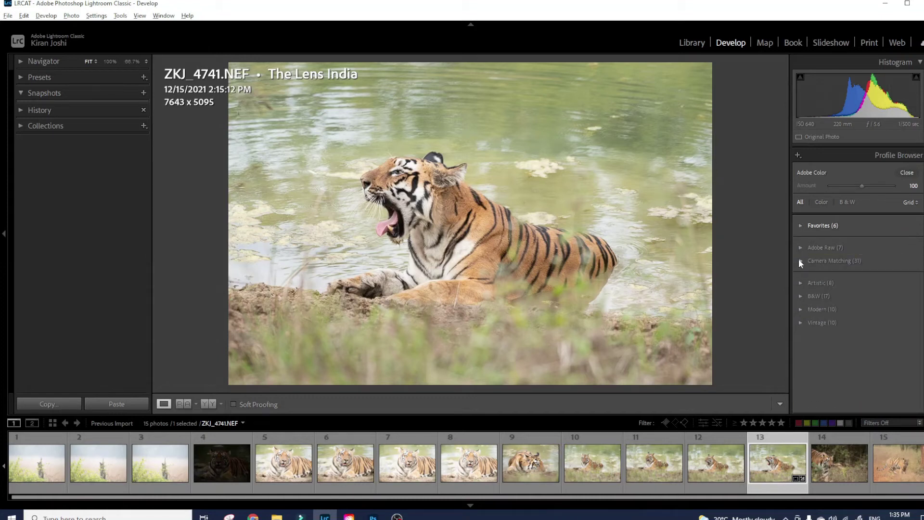
left_click(800, 261)
left_click(800, 260)
Cycle the profile previews through Large, Grid and List layouts, ending on Grid.
left_click(907, 202)
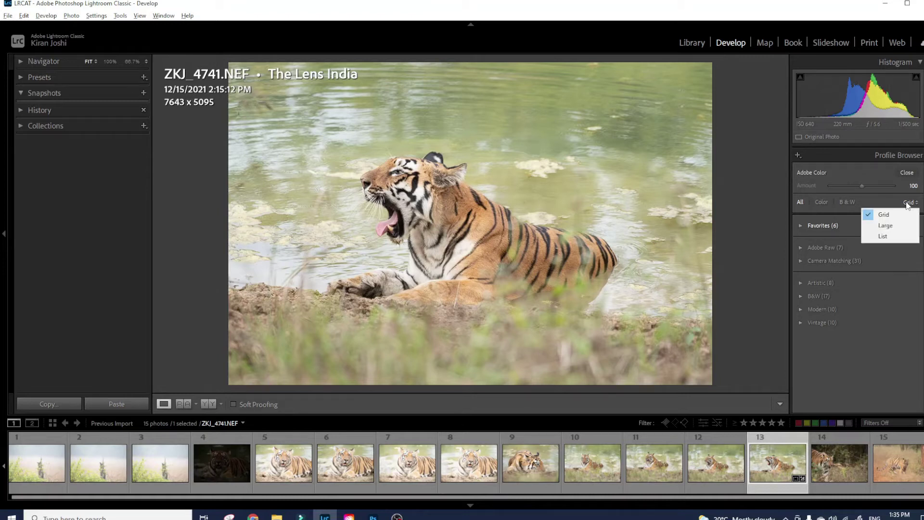
left_click(894, 227)
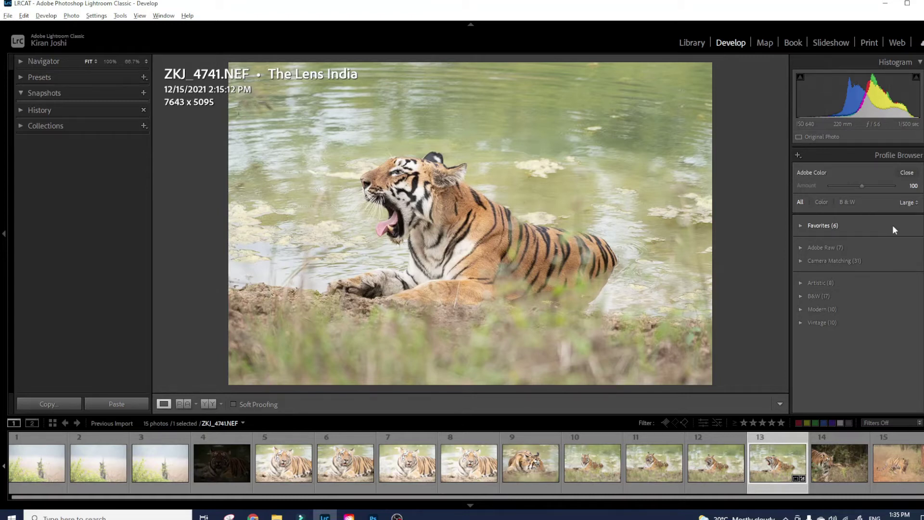
left_click(804, 227)
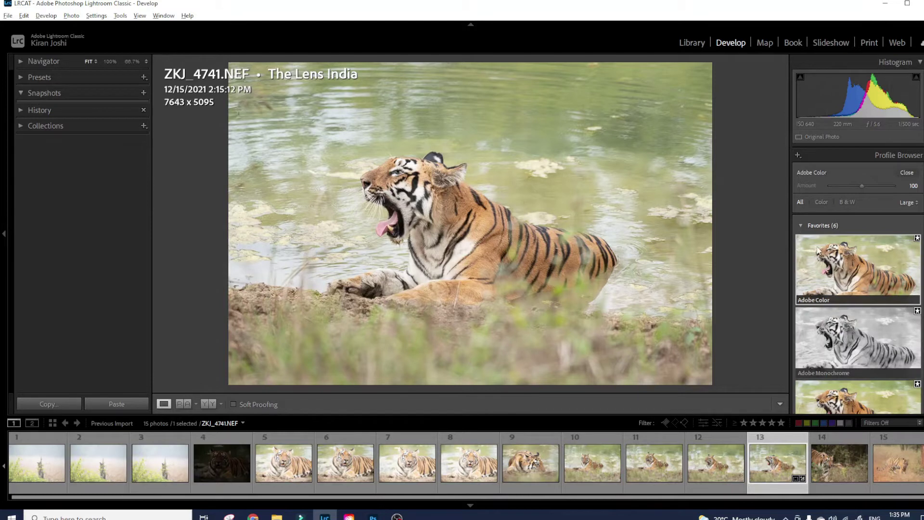
left_click(905, 204)
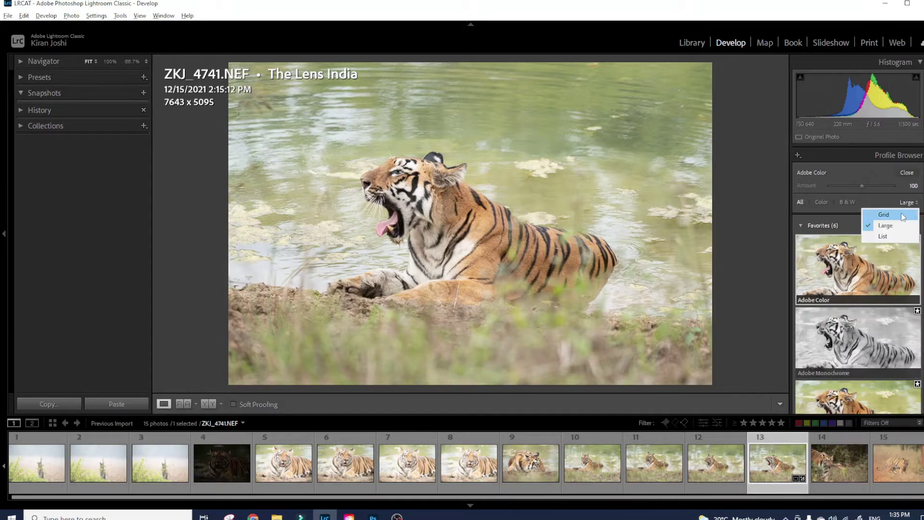
left_click(901, 216)
left_click(908, 203)
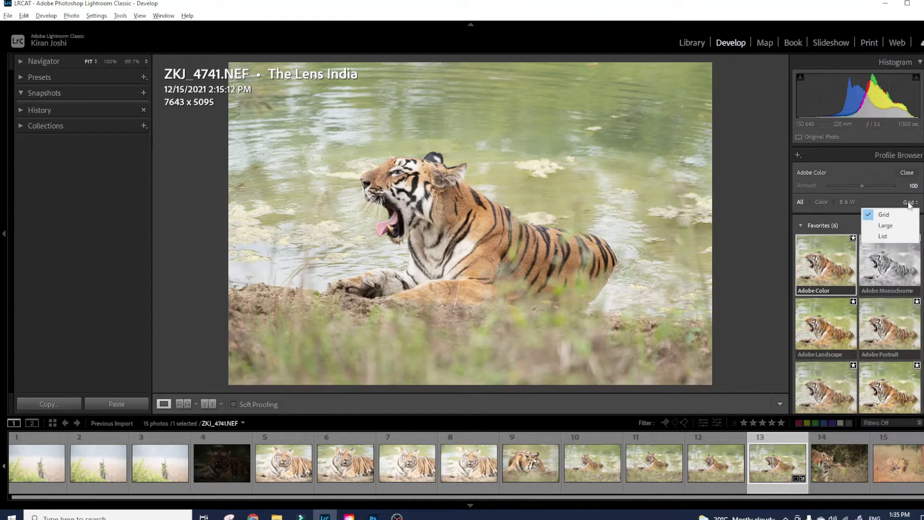
left_click(902, 225)
left_click(908, 205)
left_click(895, 237)
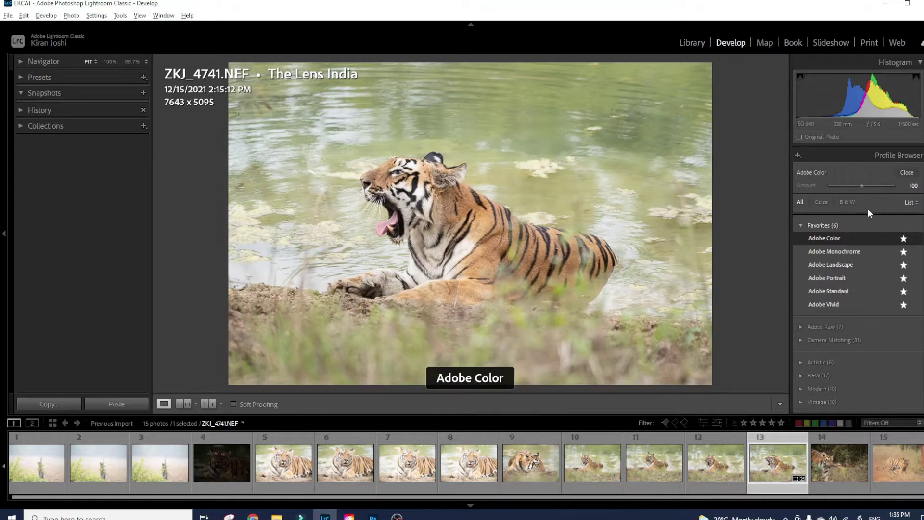
left_click(910, 202)
left_click(902, 218)
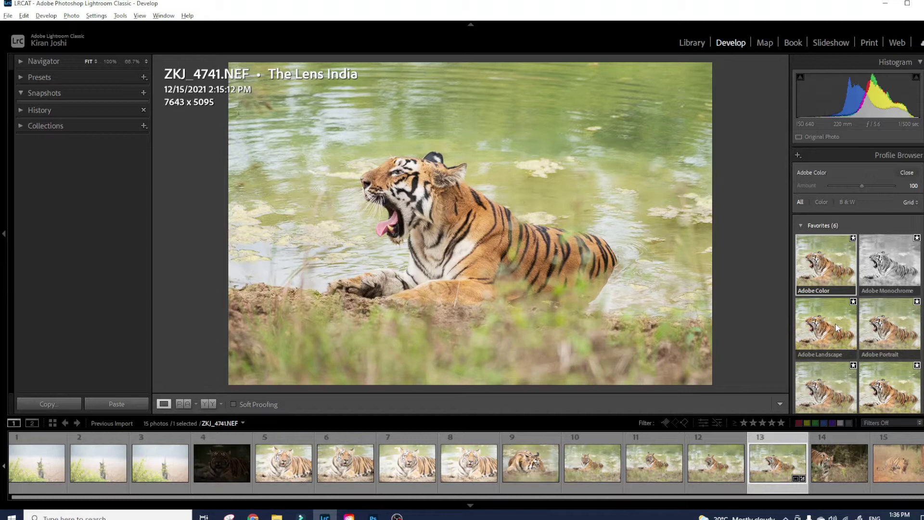
Preview the Adobe Color profile, collapse Favorites, and close the Profile Browser.
left_click(802, 240)
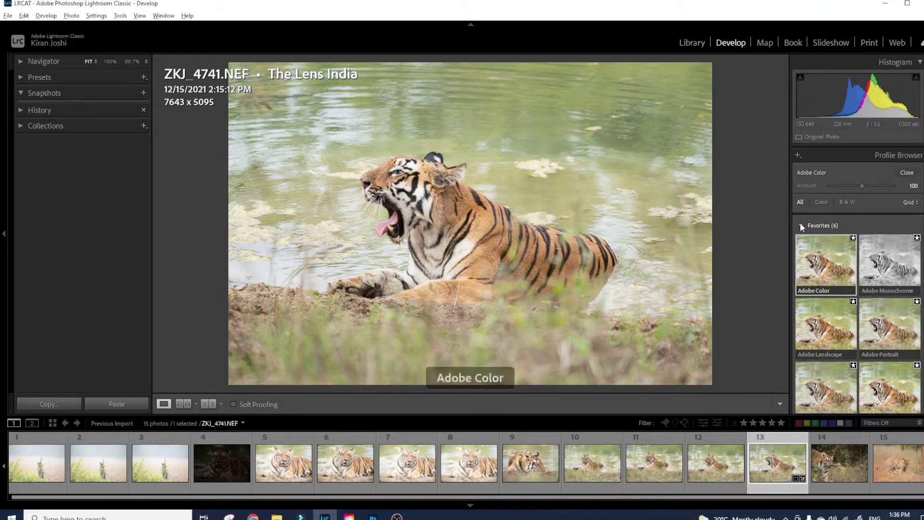
left_click(800, 225)
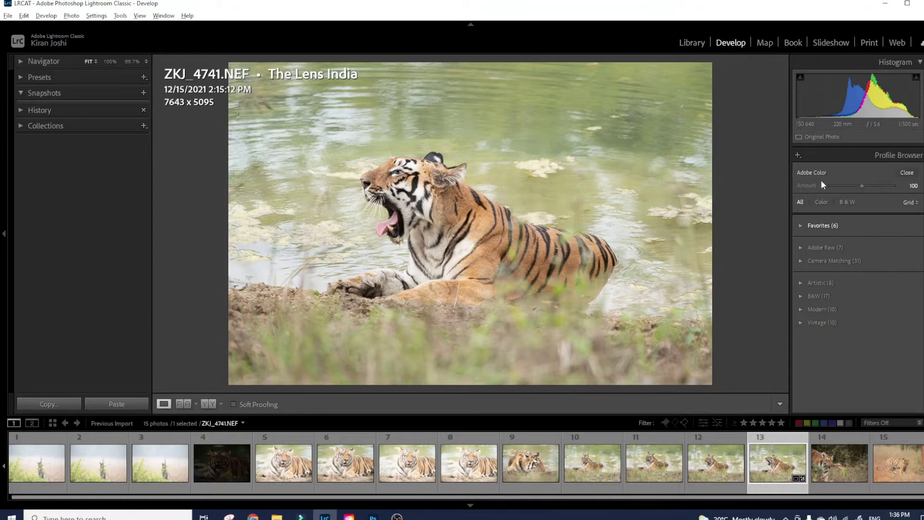
left_click(907, 174)
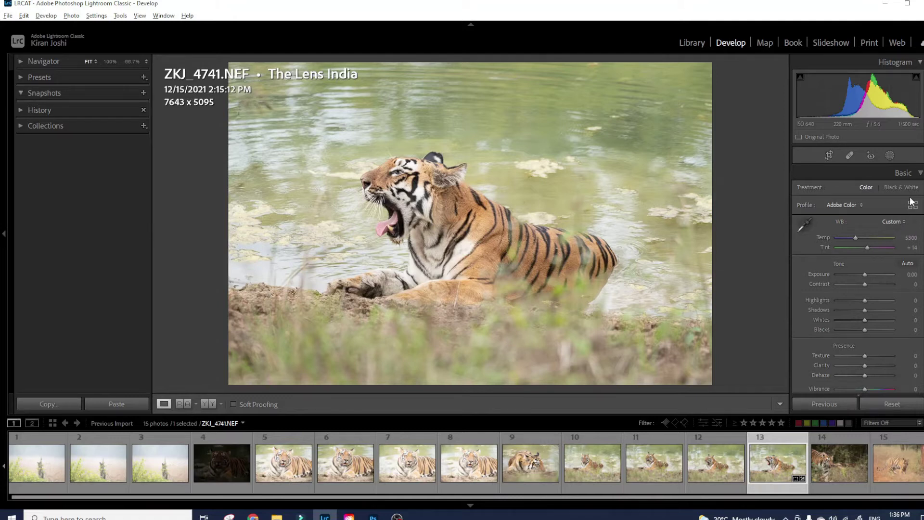
Reopen the profile list and Profile Browser, then close them, keeping Adobe Color.
left_click(841, 205)
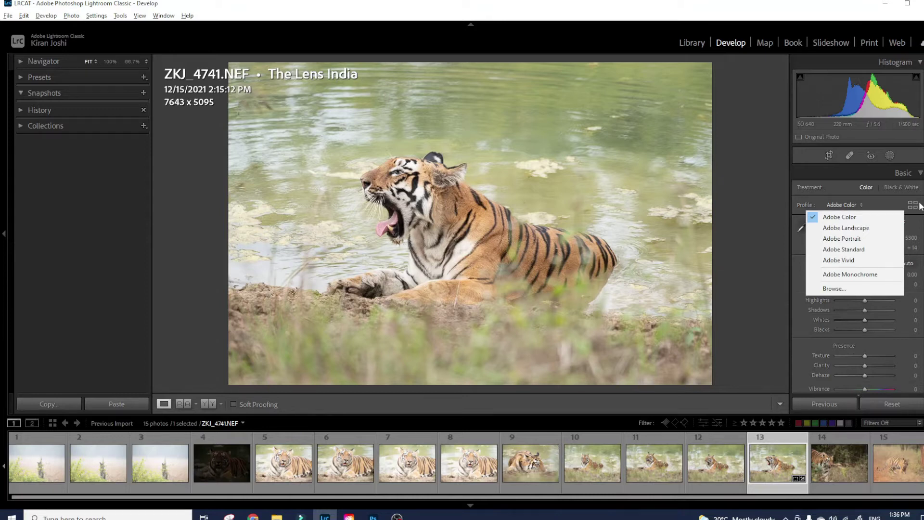
left_click(768, 289)
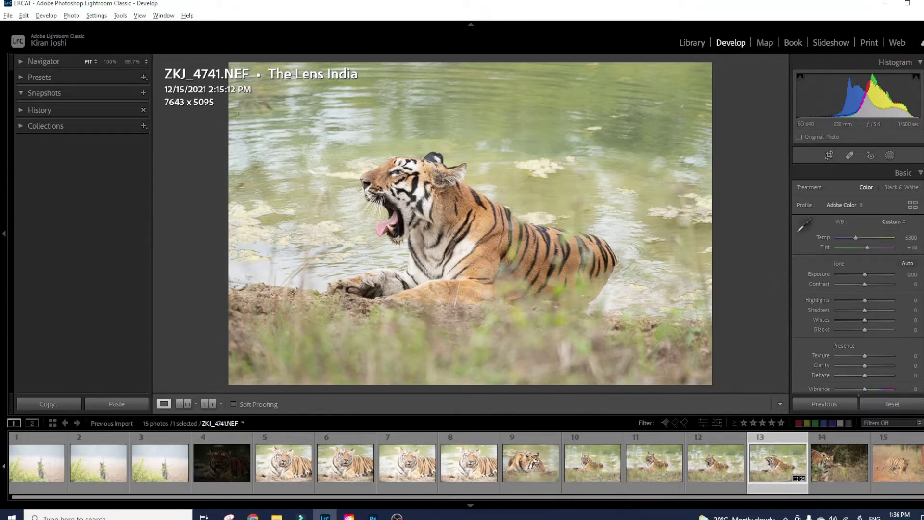
left_click(912, 207)
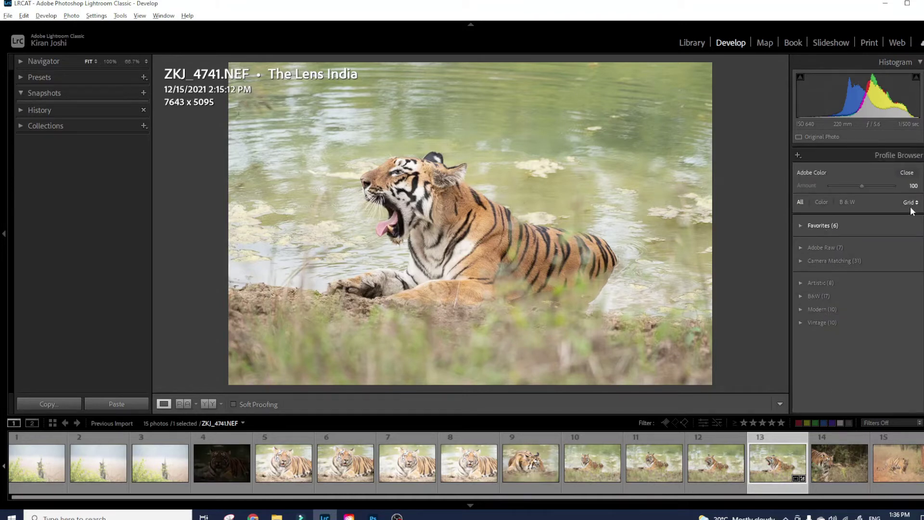
left_click(907, 172)
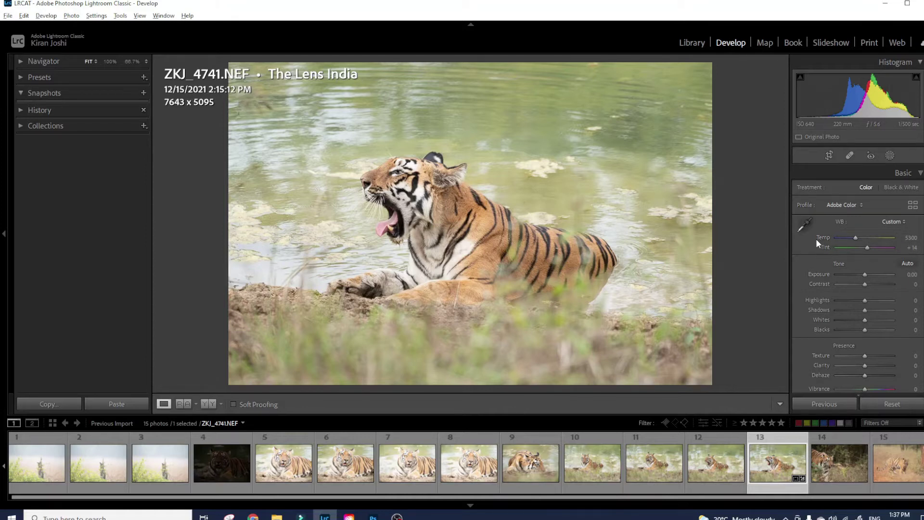
Nudge Temp warmer and Tint toward magenta, then reset them to 5300 and +14.
mouse_move(856, 236)
left_mouse_down()
mouse_move(868, 236)
mouse_move(841, 234)
mouse_move(856, 236)
left_mouse_up()
left_click_drag(867, 247, 865, 248)
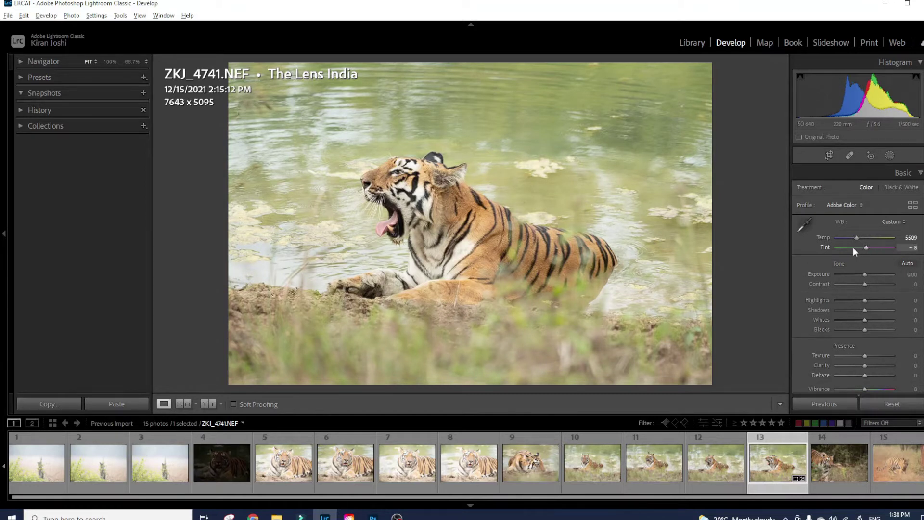
double_click(823, 237)
key("Up")
key("Up")
key("Up")
key("Up")
key("Up")
key("Up")
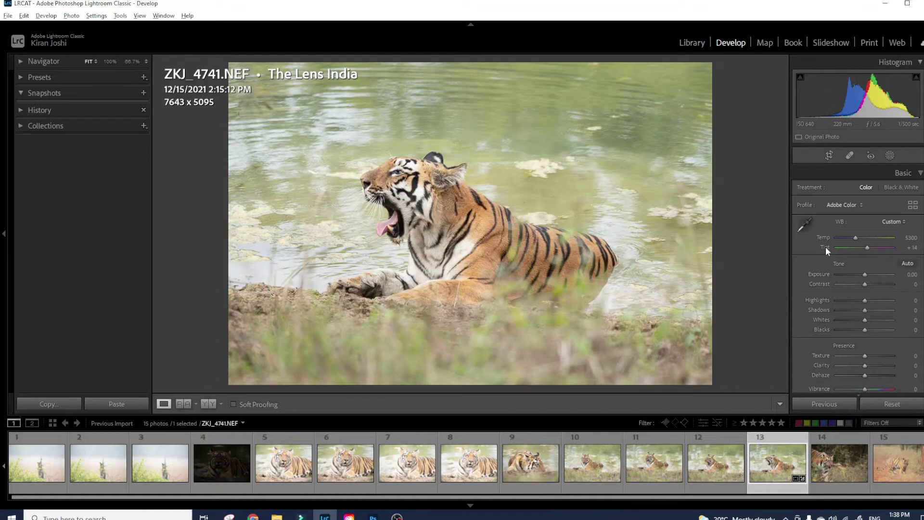
Compare the Auto and Daylight white balance presets, settle on As Shot, and take the WB eyedropper.
left_click(896, 222)
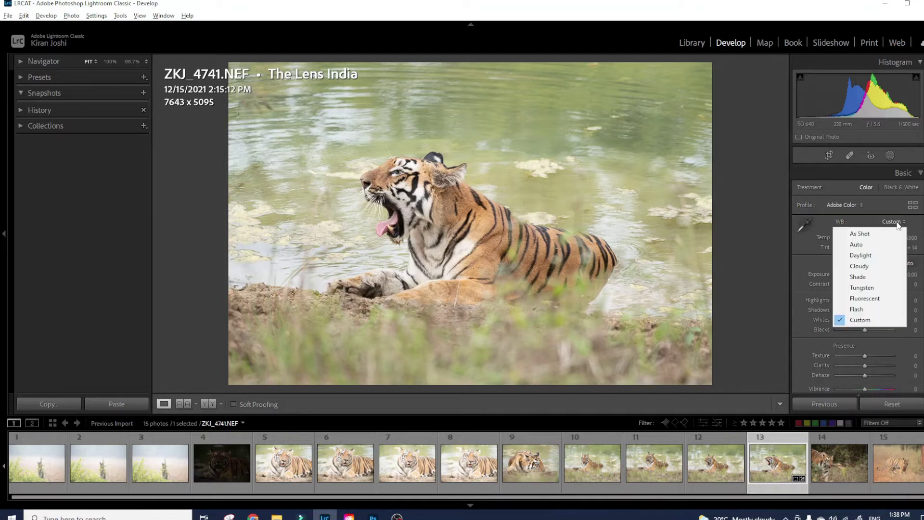
left_click(878, 234)
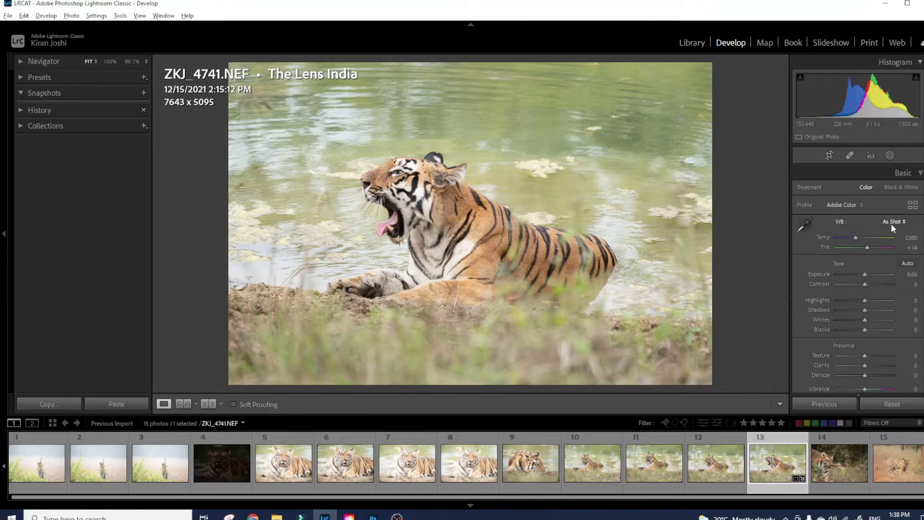
left_click(891, 223)
left_click(882, 244)
left_click(898, 221)
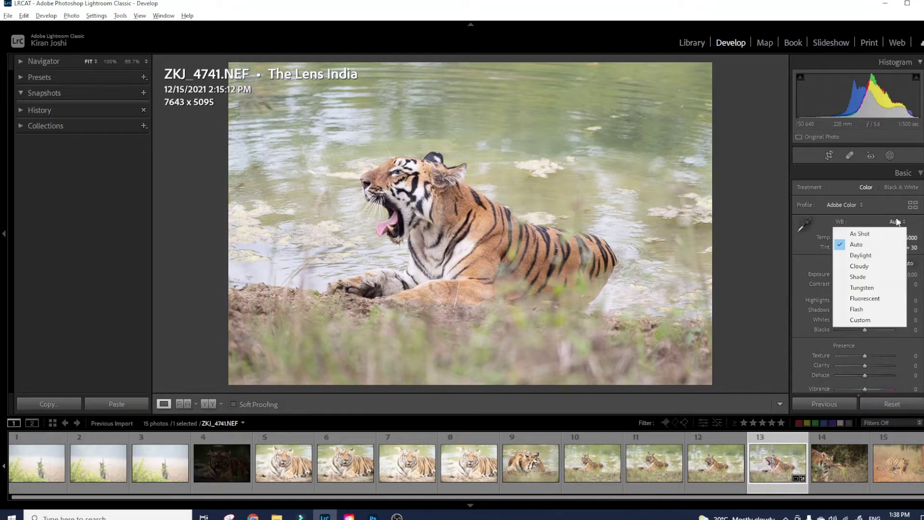
left_click(875, 258)
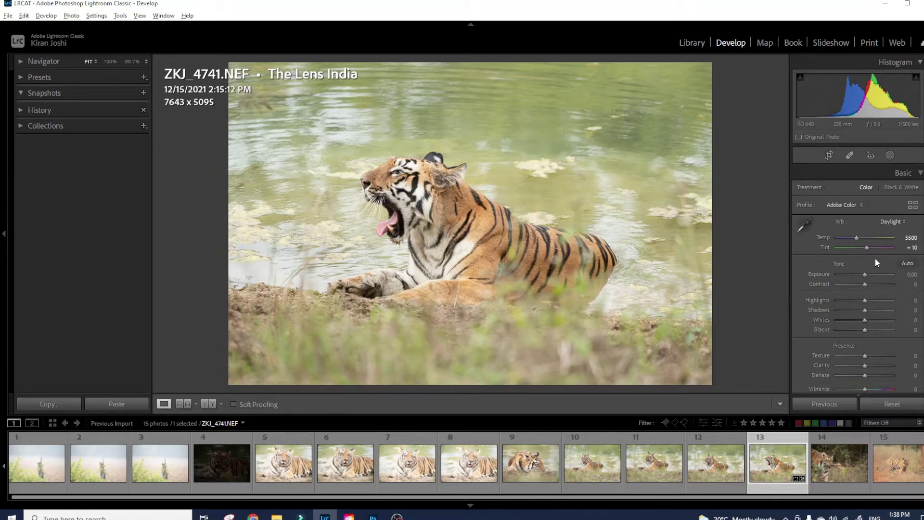
left_click(889, 221)
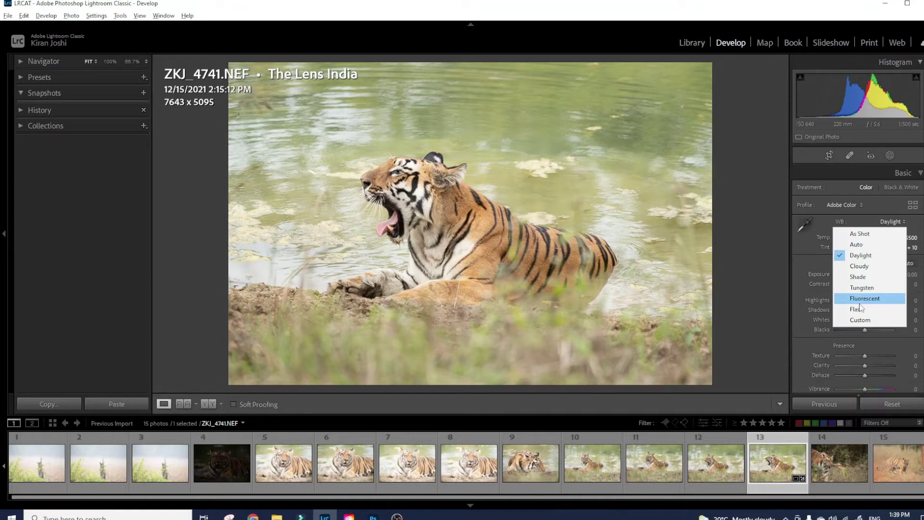
left_click(857, 235)
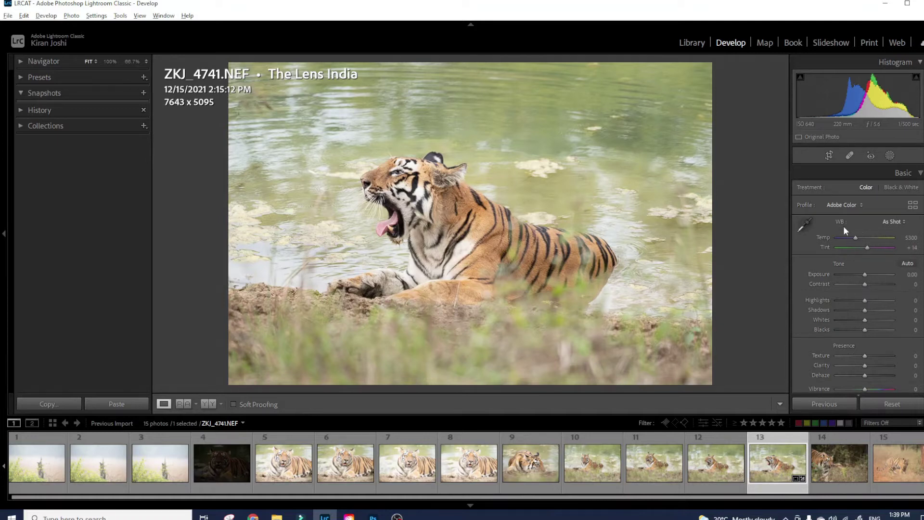
left_click(802, 225)
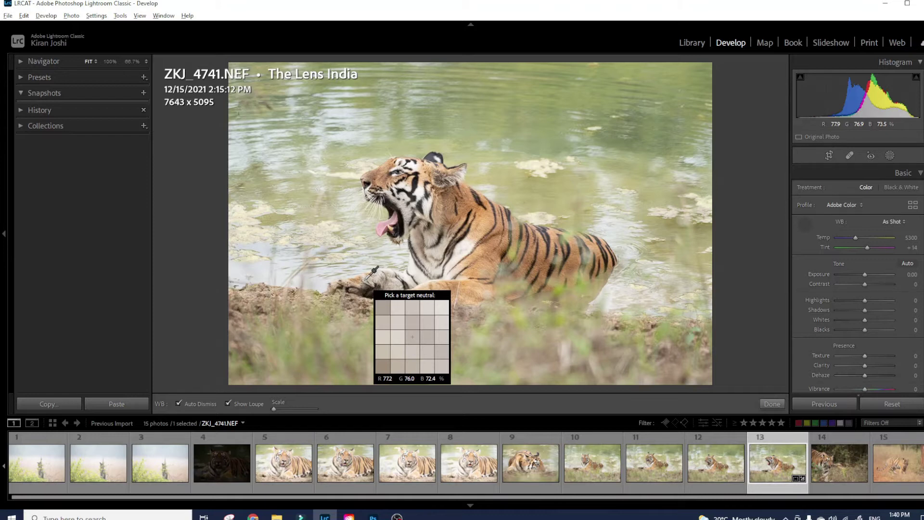
Sample a neutral spot near the tiger's paw for a Custom white balance at Temp 4800.
left_click(364, 280)
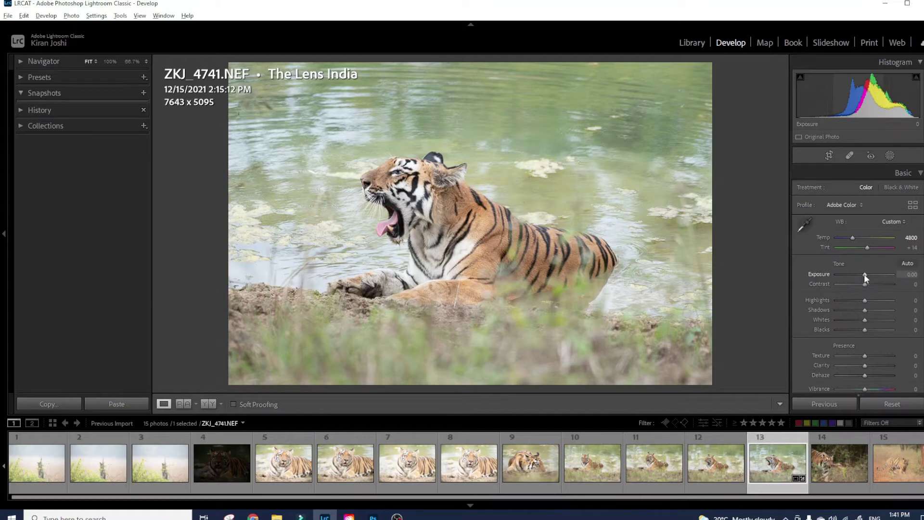
Lower Exposure to -0.18 and pull Highlights to -100.
mouse_move(864, 273)
left_mouse_down()
mouse_move(873, 276)
mouse_move(864, 275)
left_mouse_up()
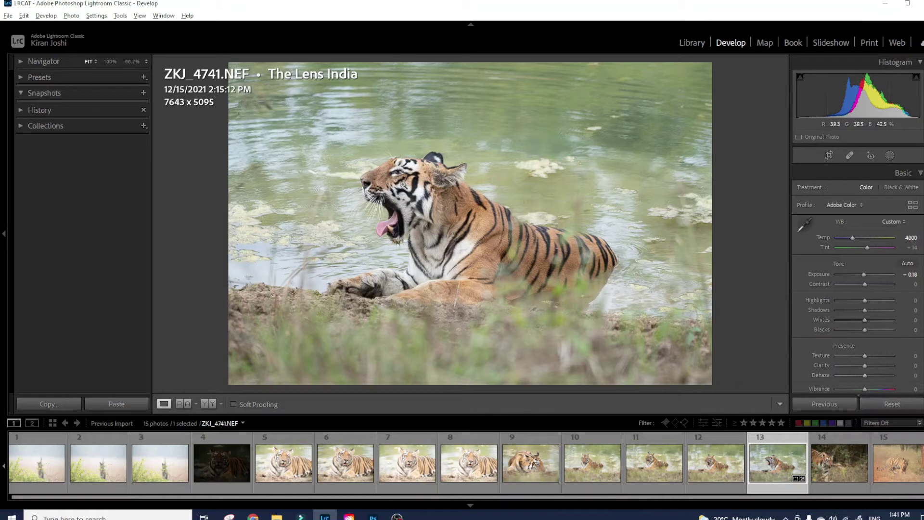
left_click_drag(864, 300, 830, 303)
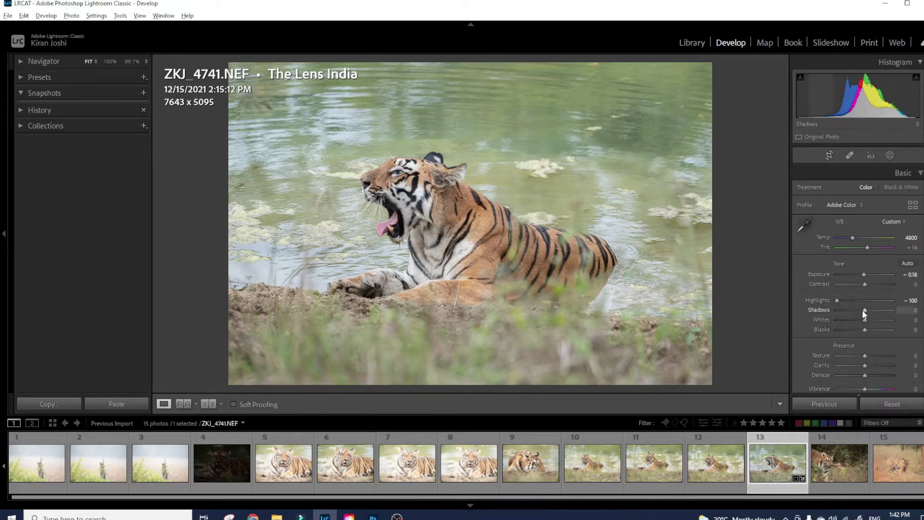
Raise Shadows to +40, try Whites at -12 and -9, and return Whites to 0.
mouse_move(863, 311)
left_mouse_down()
mouse_move(894, 313)
mouse_move(848, 307)
mouse_move(899, 315)
mouse_move(868, 320)
mouse_move(876, 325)
left_mouse_up()
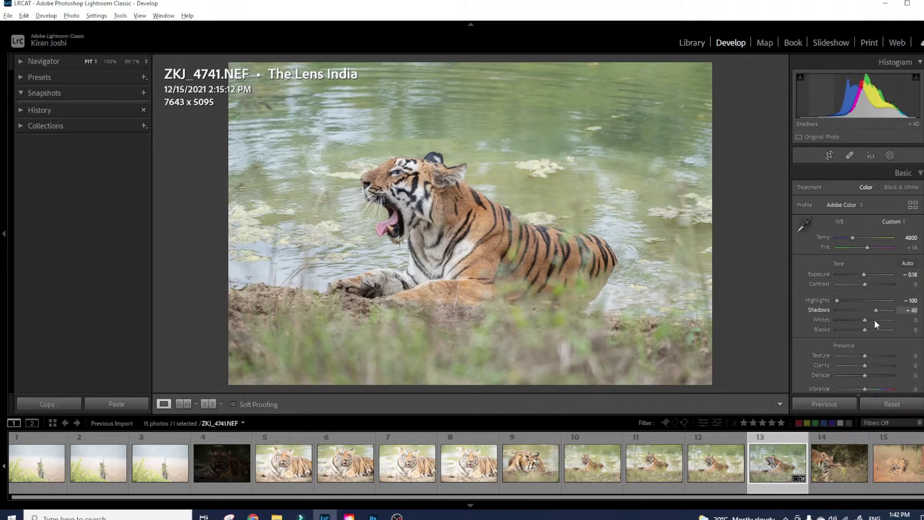
left_click_drag(874, 320, 875, 320)
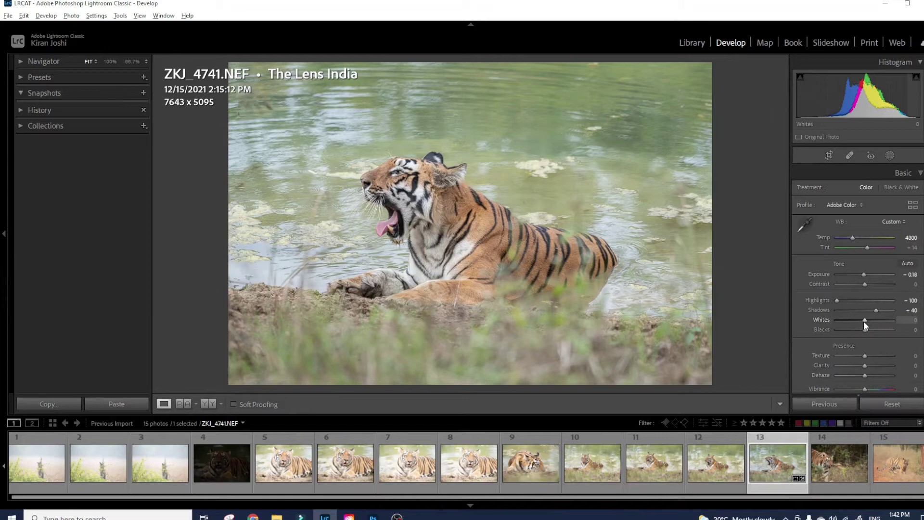
mouse_move(864, 320)
left_mouse_down()
mouse_move(872, 320)
mouse_move(861, 321)
left_mouse_up()
left_click_drag(860, 320, 863, 320)
left_click_drag(865, 321, 864, 321)
Preview highlight clipping while raising Whites, reset it, then set Whites to +39.
left_click(865, 319, "alt")
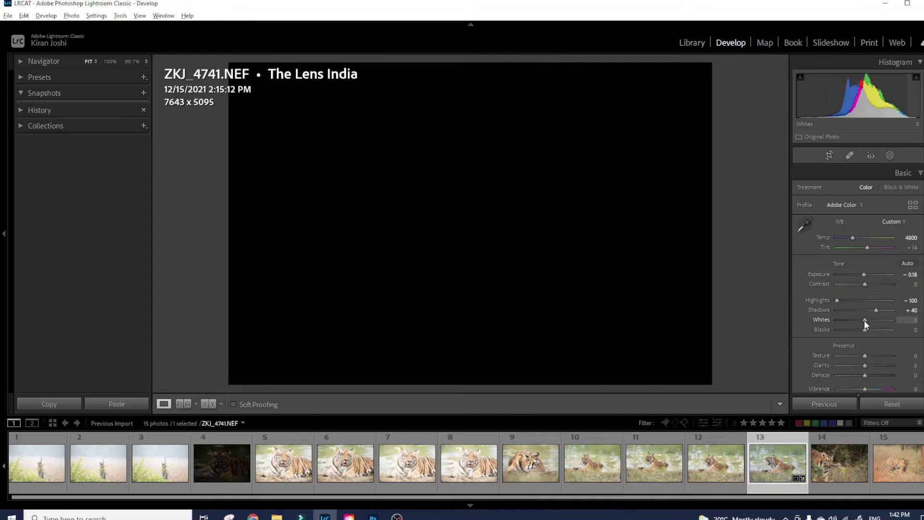
left_click_drag(865, 319, 879, 324)
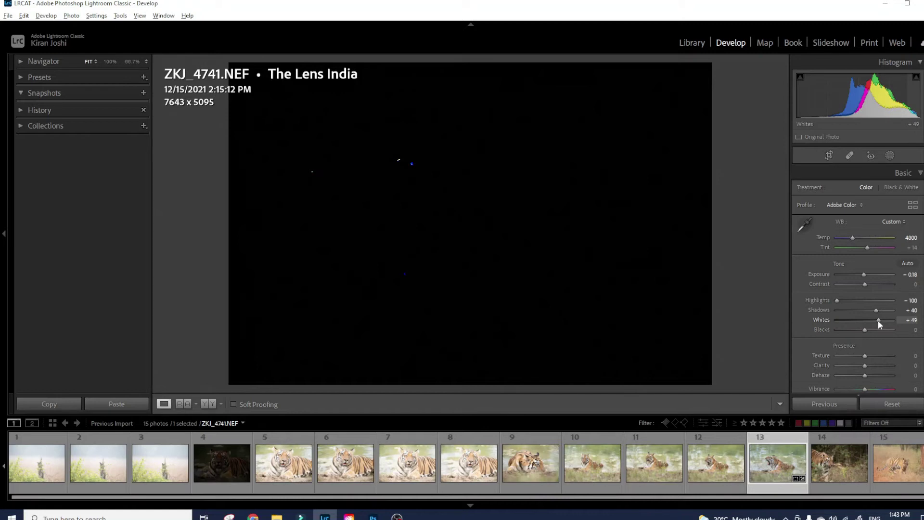
left_click_drag(878, 321, 896, 321)
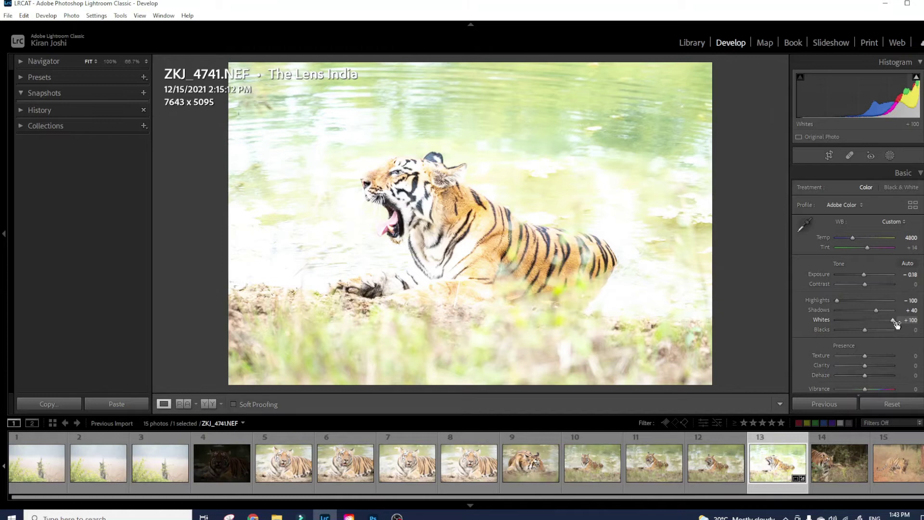
double_click(894, 319)
left_click_drag(866, 322, 875, 322)
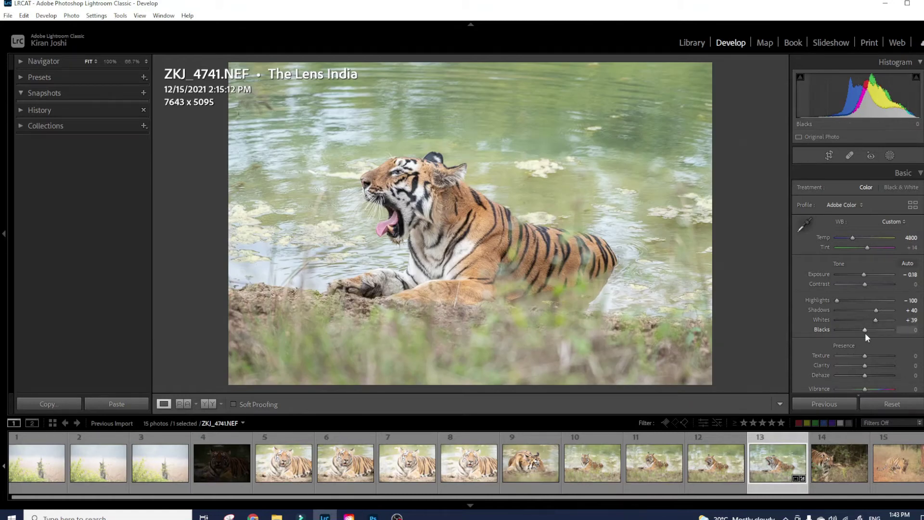
Preview shadow clipping with Blacks at -26, -58 and -100, reset, then set Blacks to -16.
key("alt")
left_click_drag(864, 329, 865, 330)
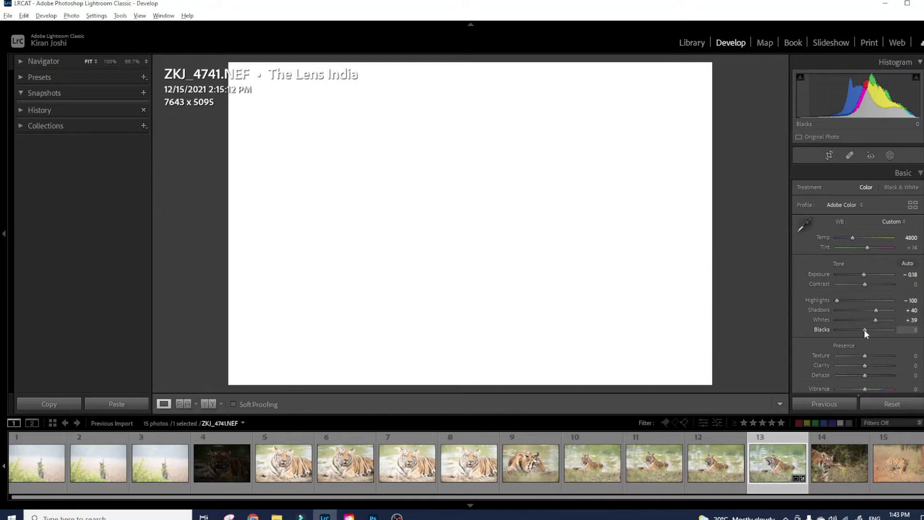
left_click_drag(865, 329, 855, 332)
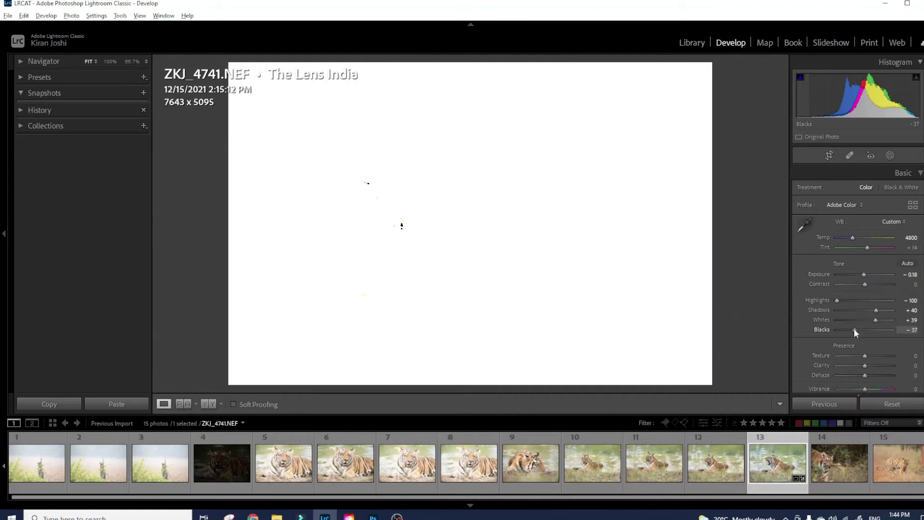
left_click_drag(854, 328, 835, 331)
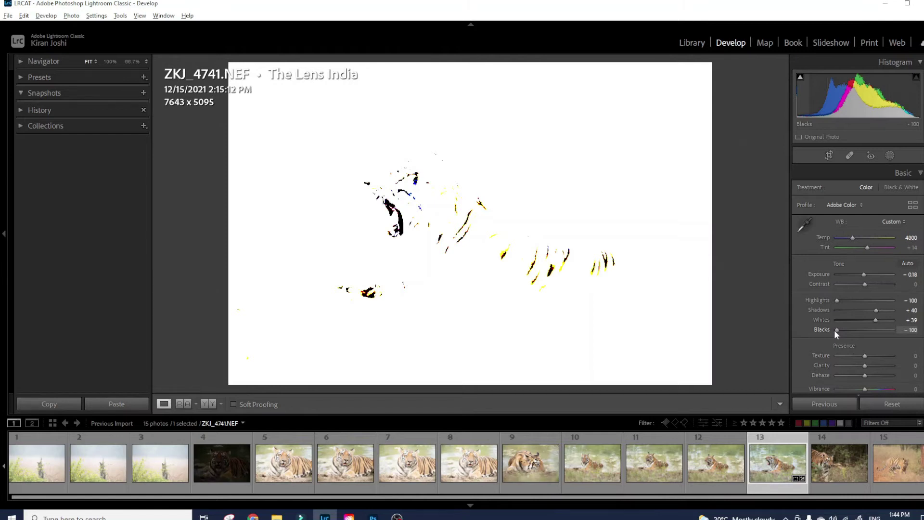
left_click_drag(833, 330, 833, 330)
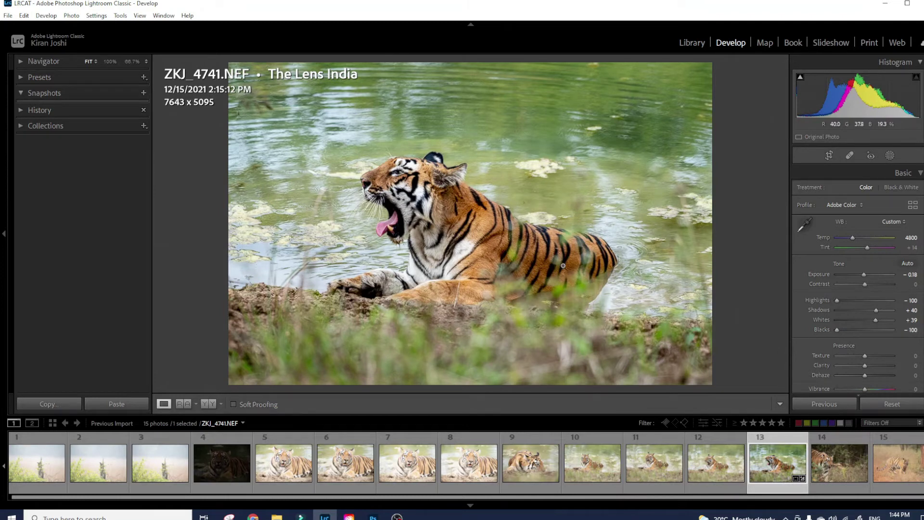
double_click(836, 330)
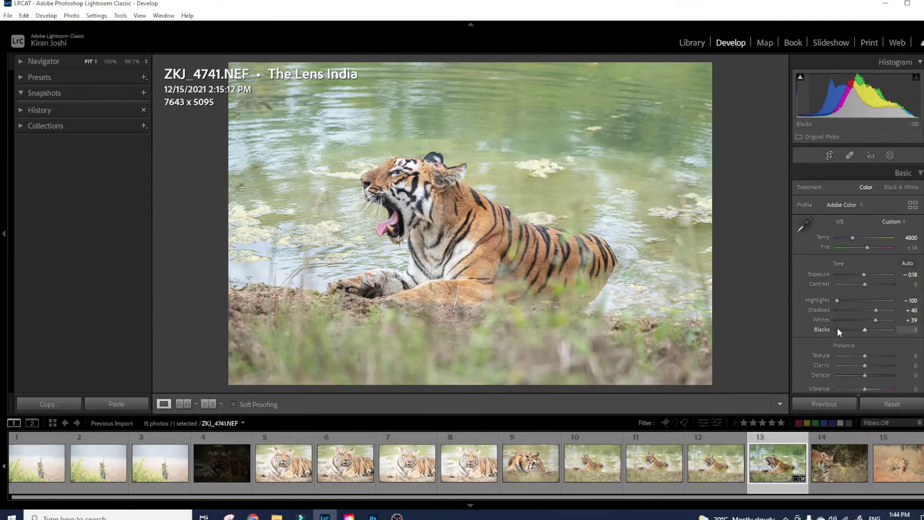
left_click(864, 329, "alt")
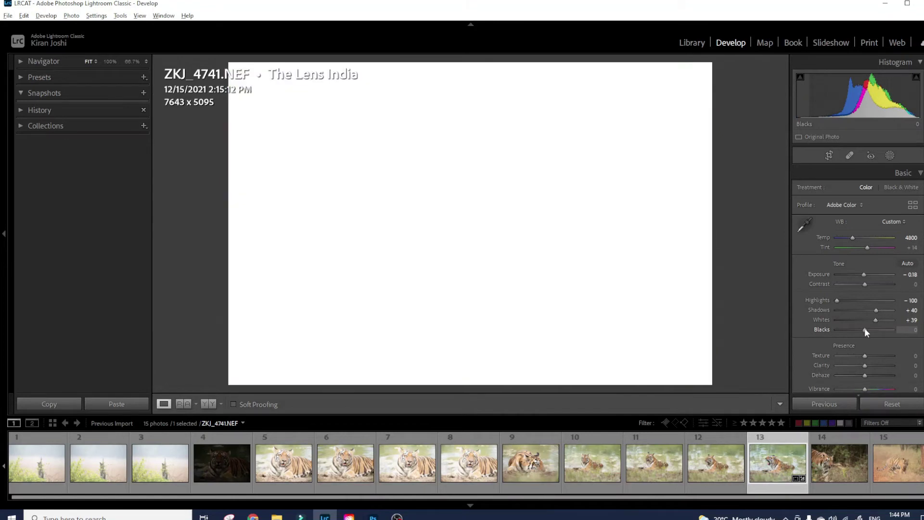
left_click_drag(865, 329, 860, 331)
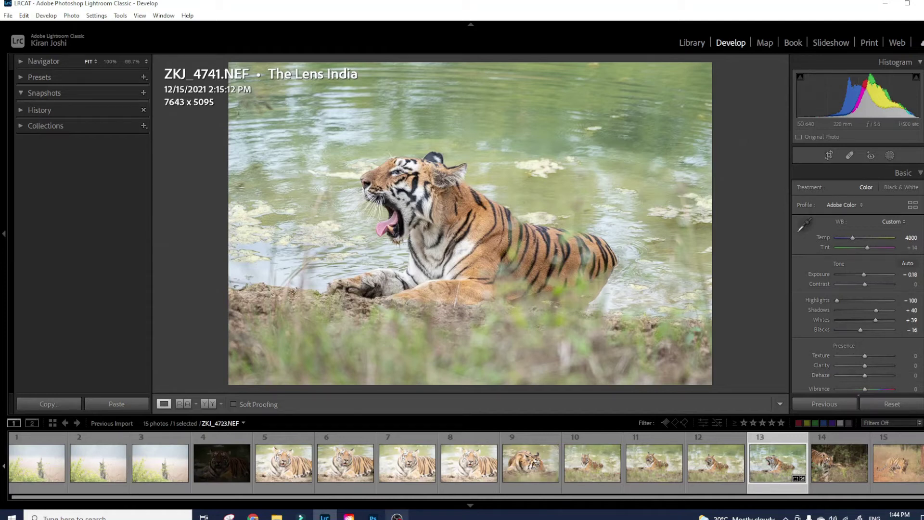
Compare Before/After side by side, return to single view, and briefly show the original.
key("y")
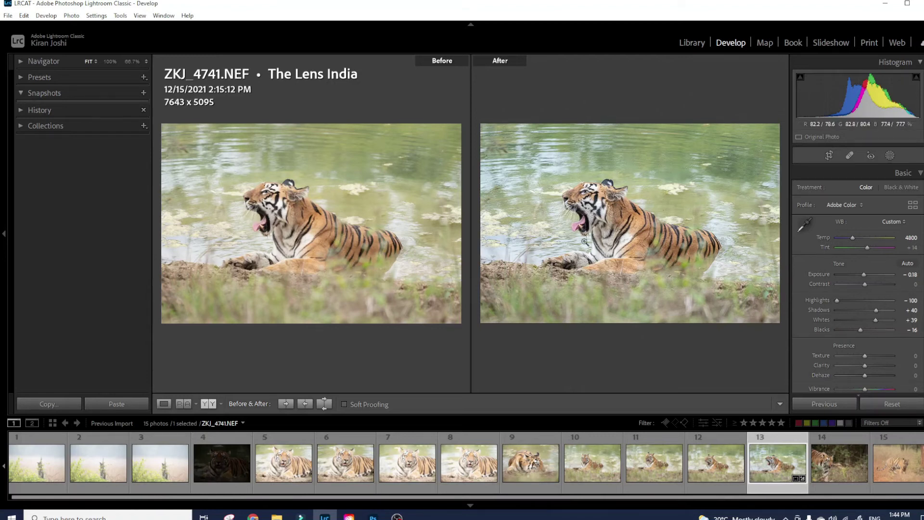
key("y")
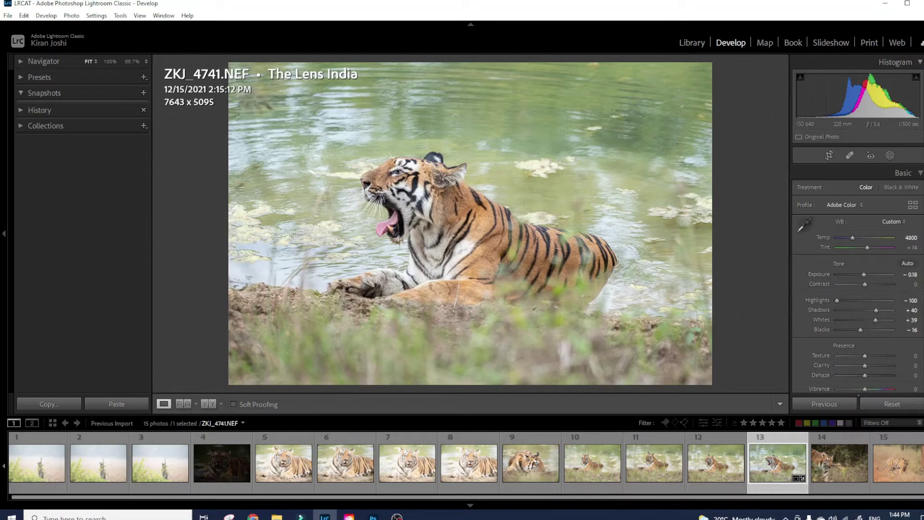
key("backslash")
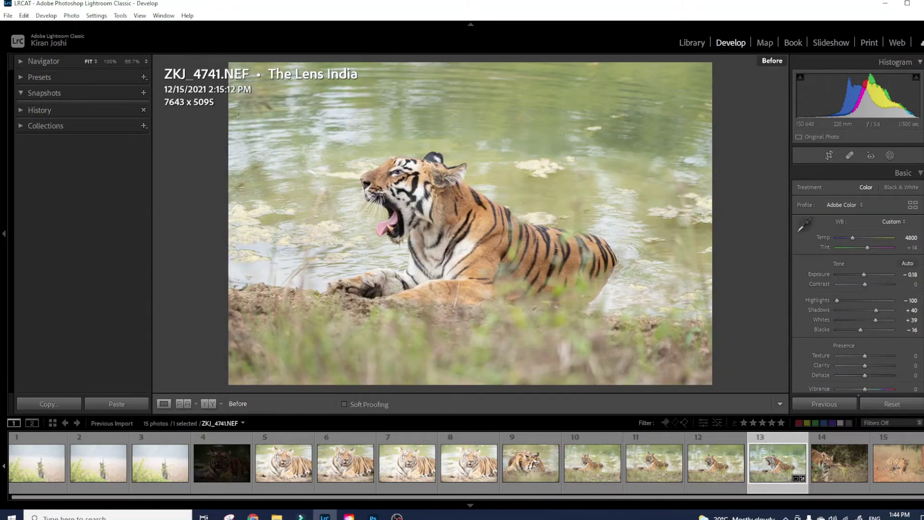
key("backslash")
key("backslash")
key("backslash")
key("backslash")
key("backslash")
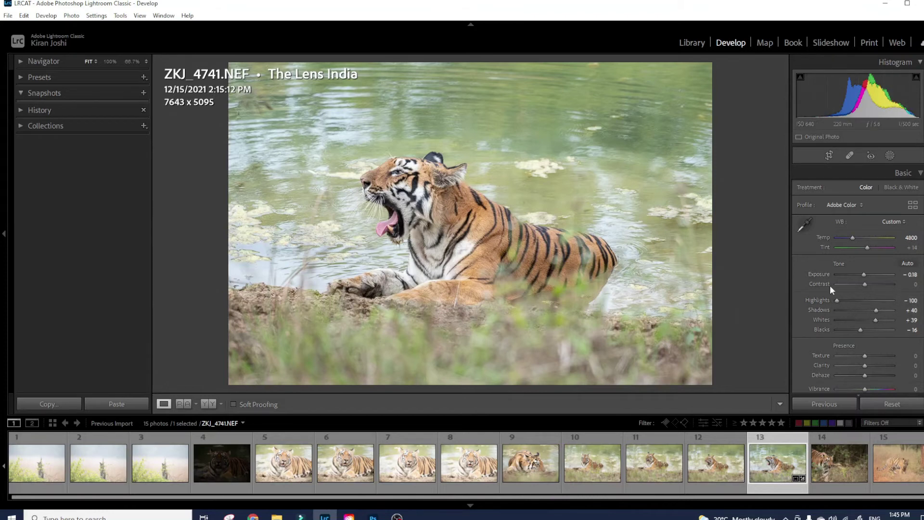
Reset Exposure to 0.00 and return all other Tone sliders to zero.
double_click(822, 274)
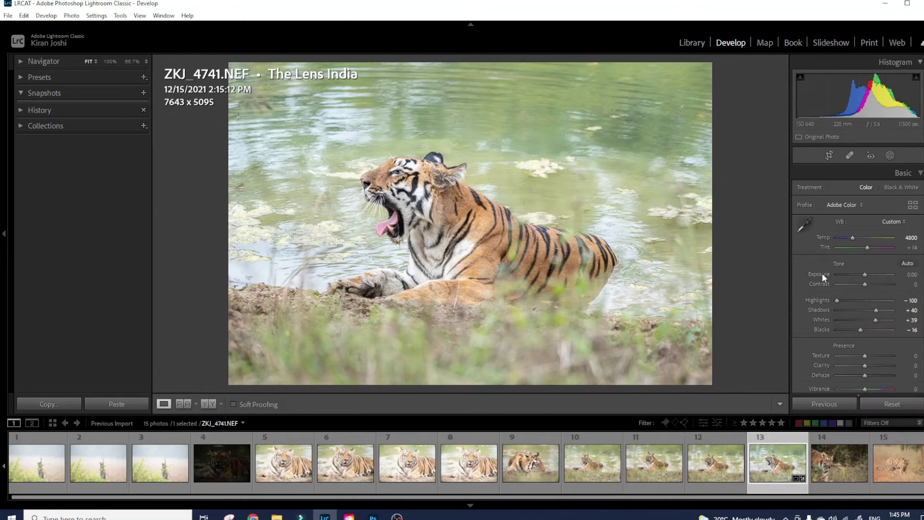
key("alt")
key("alt")
left_click(840, 263, "alt")
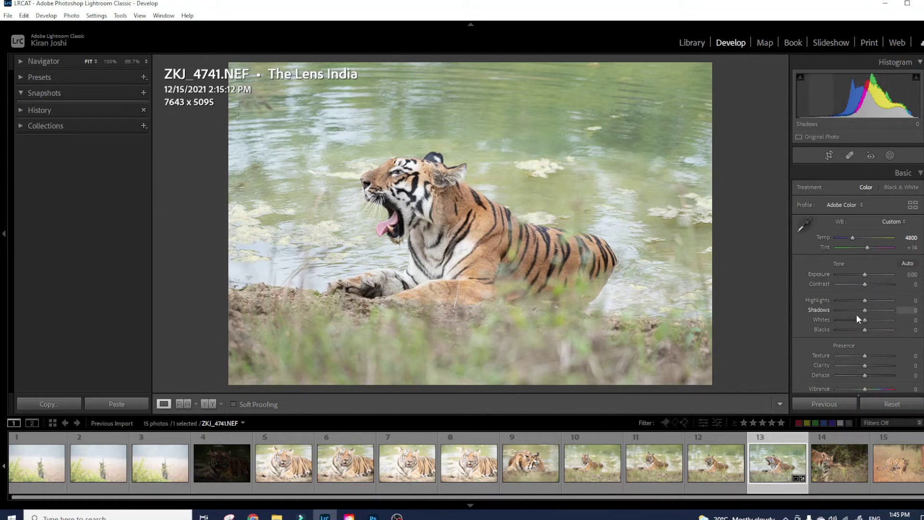
left_click(907, 264)
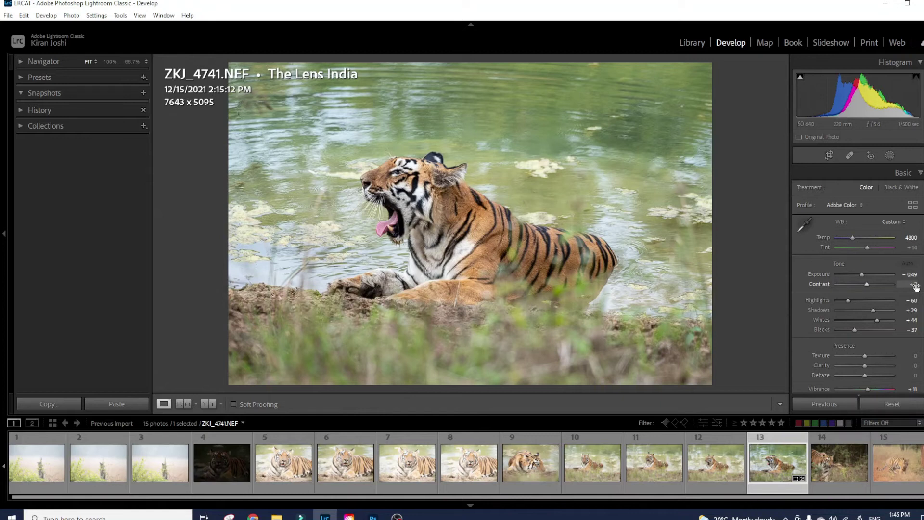
left_click(847, 264, "alt")
left_click(848, 345, "alt")
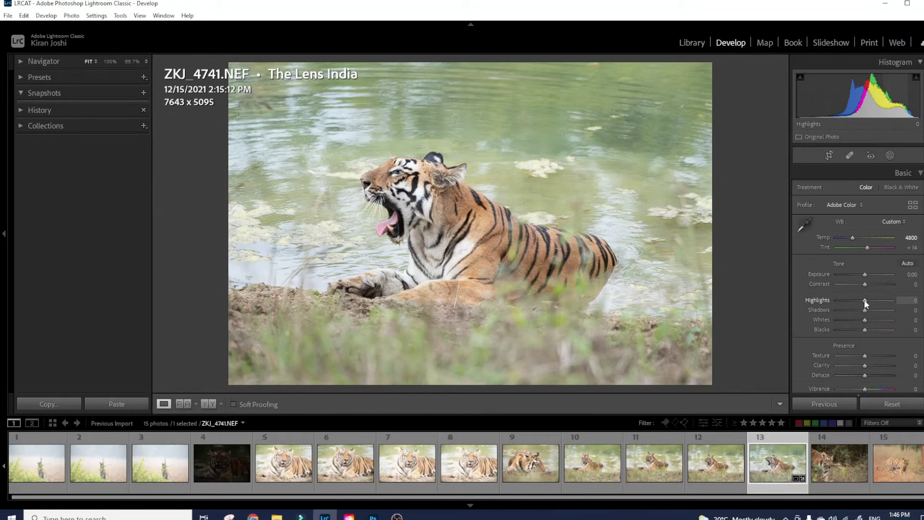
Clear Highlights and Shadows, apply Auto tone, then reset Tone again, keeping Vibrance +11.
scroll(864, 301, "down", 6)
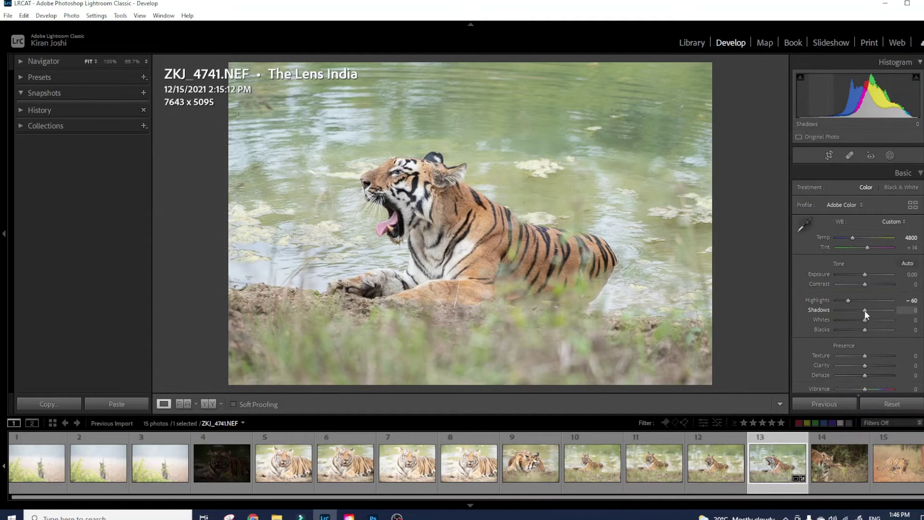
scroll(864, 313, "up", 5)
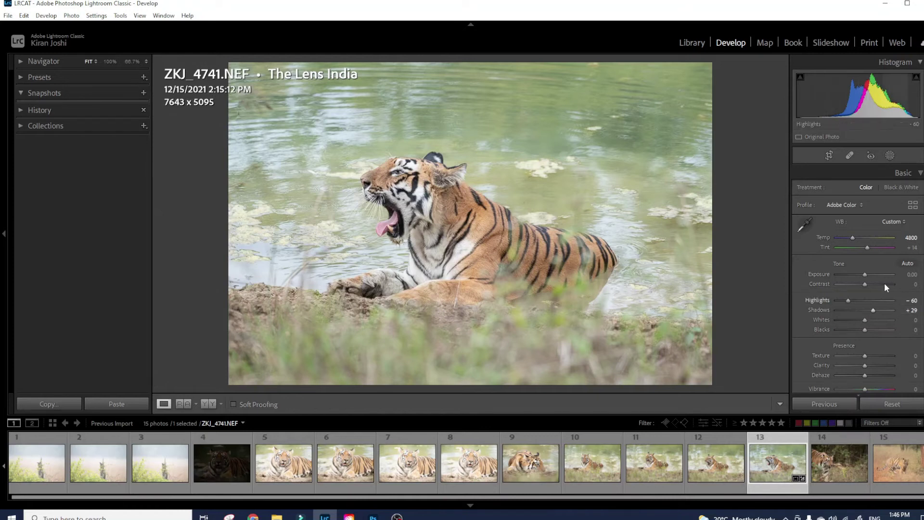
key("alt")
left_click(840, 262, "alt")
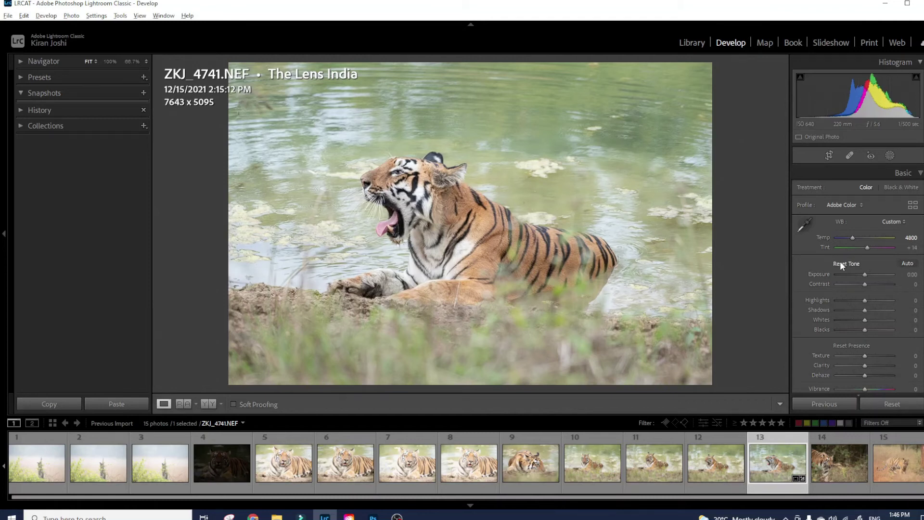
left_click(908, 264)
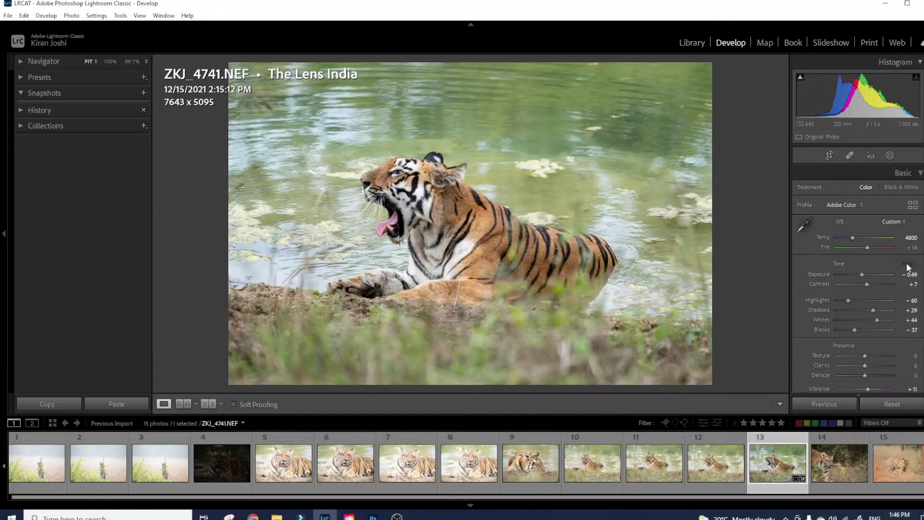
key("alt")
left_click(837, 263, "alt")
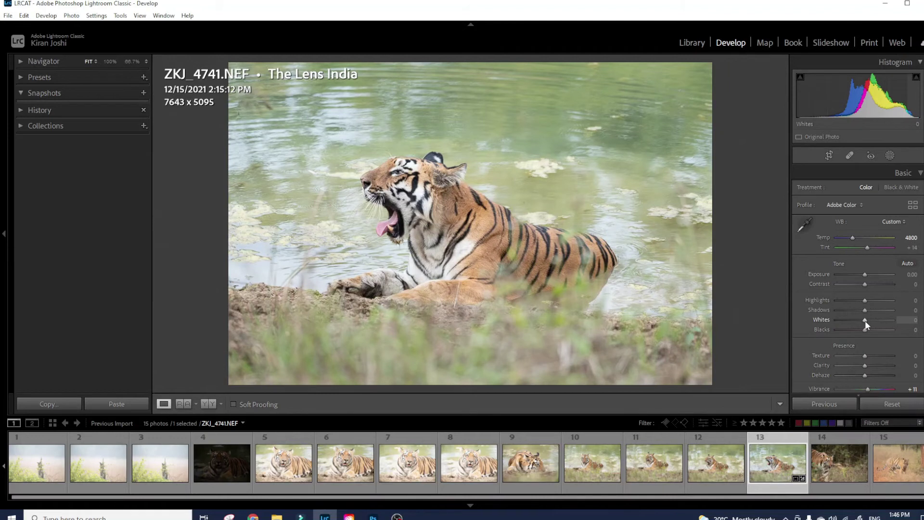
Reset Whites, then set Highlights −81, Shadows +44, Whites +28 and Blacks −19 in Basic > Tone.
scroll(864, 321, "up", 5)
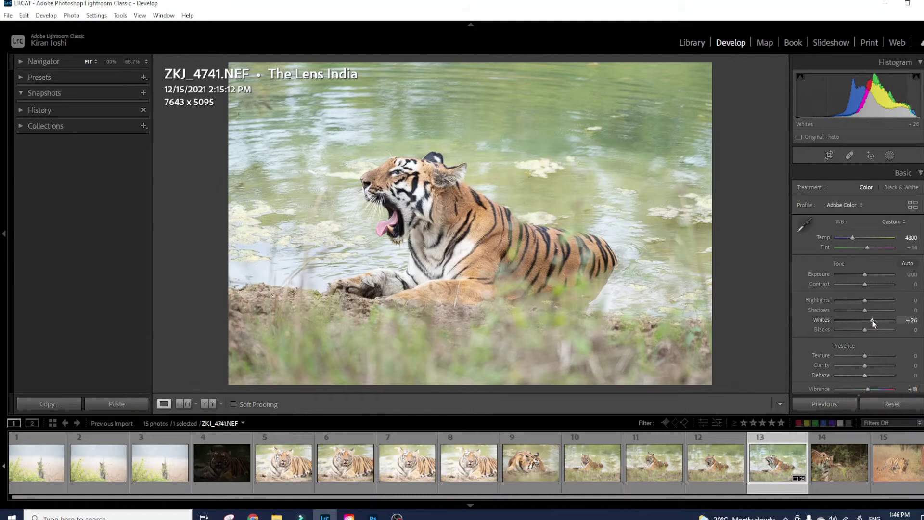
double_click(872, 320)
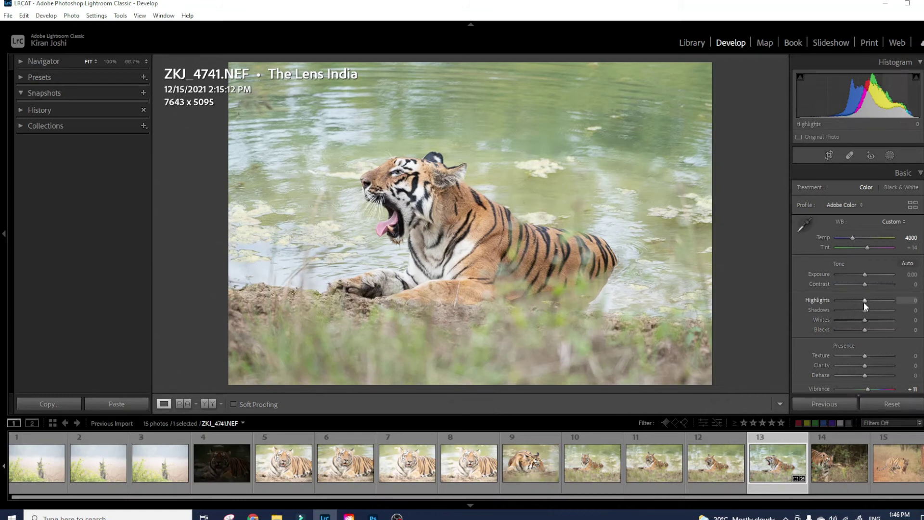
left_click_drag(864, 299, 859, 328)
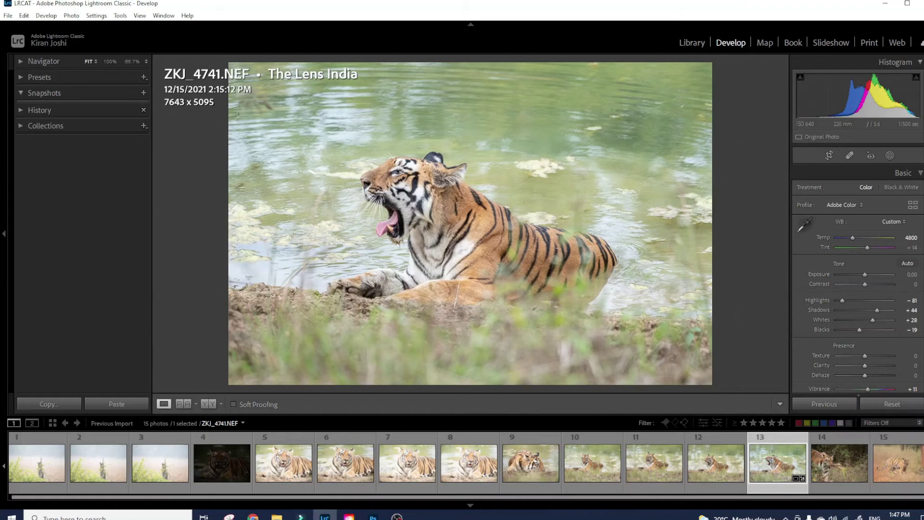
scroll(857, 280, "down", 2)
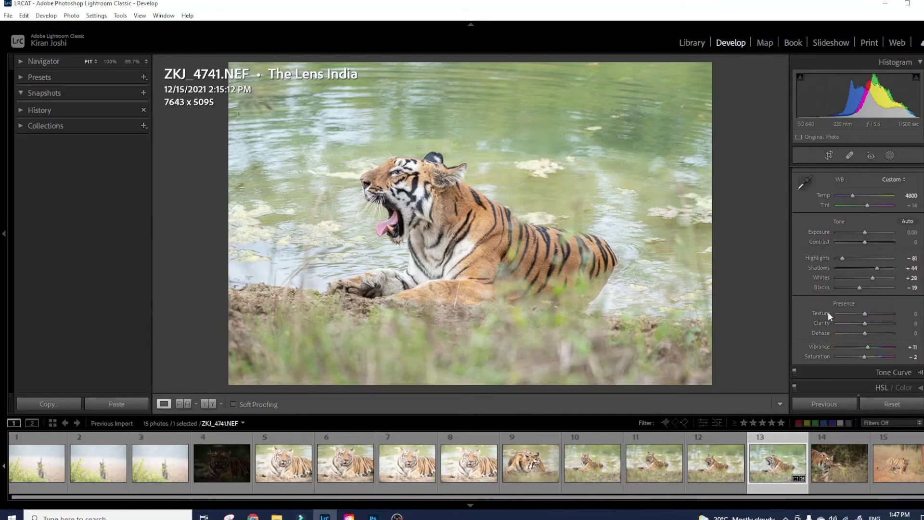
Zoom to 100% on the tiger's face, preview Texture at −100, then reset it to 0.
left_click(418, 188)
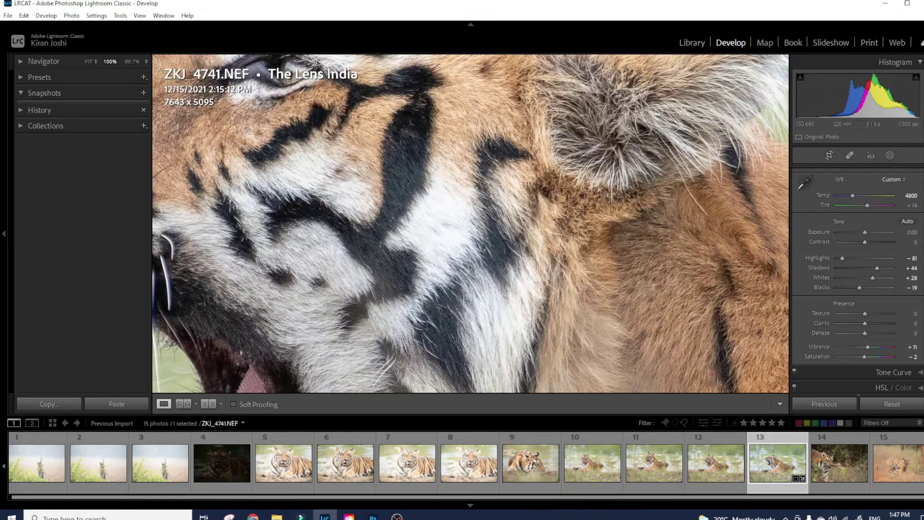
left_click_drag(867, 313, 832, 319)
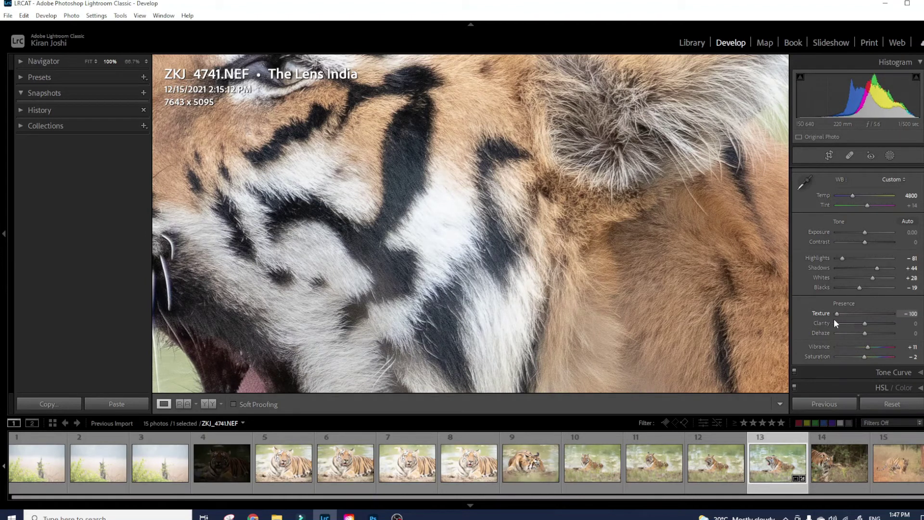
left_click_drag(834, 319, 840, 312)
double_click(839, 313)
Frame the 100% view on the tiger's face and eye, settling Texture at a subtle +7.
left_click(404, 189)
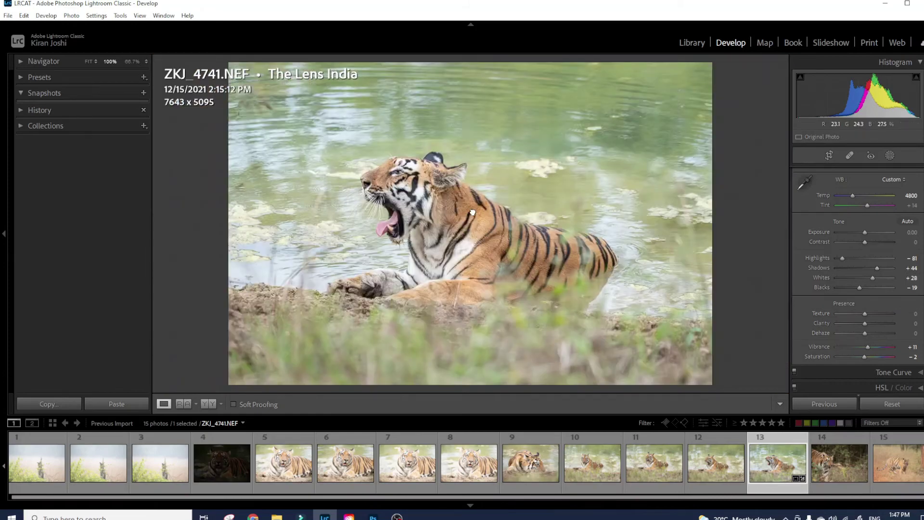
left_click(404, 190)
left_click(403, 190)
left_click(379, 133)
left_click_drag(534, 373, 527, 103)
left_click_drag(865, 313, 893, 313)
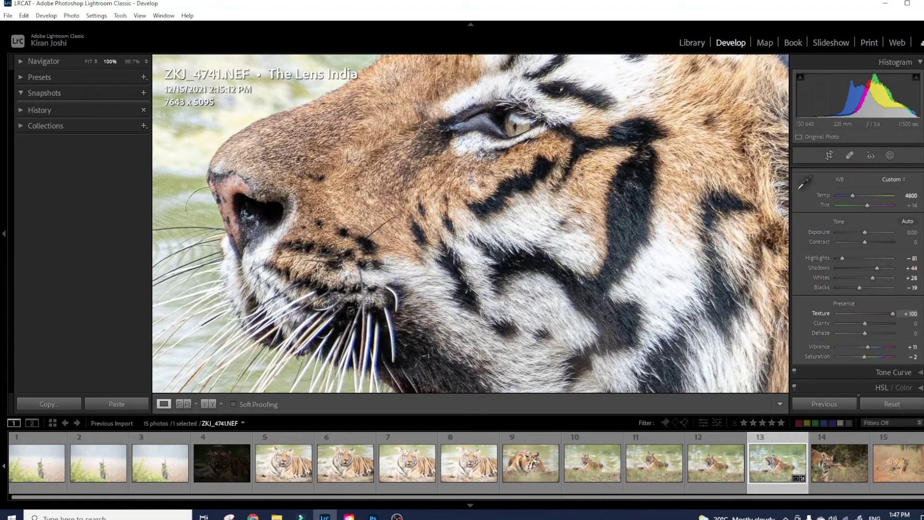
left_click_drag(909, 315, 868, 320)
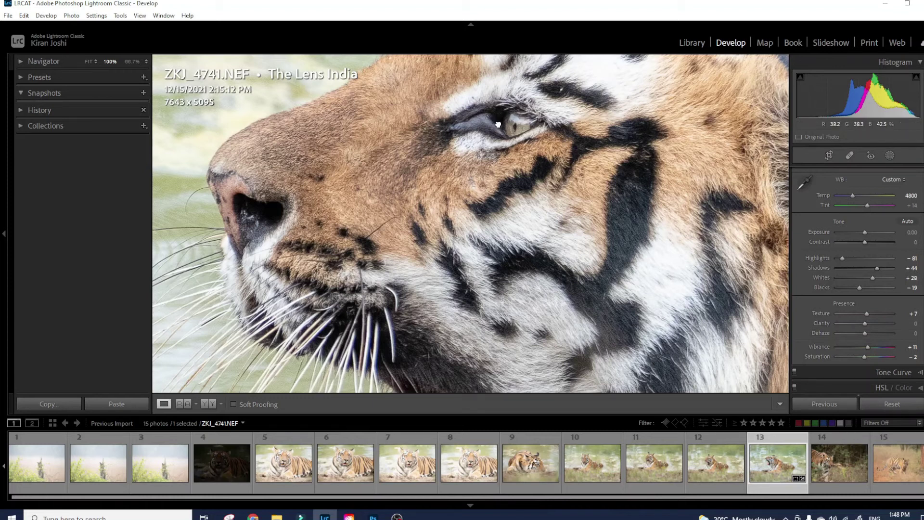
left_click_drag(497, 124, 492, 169)
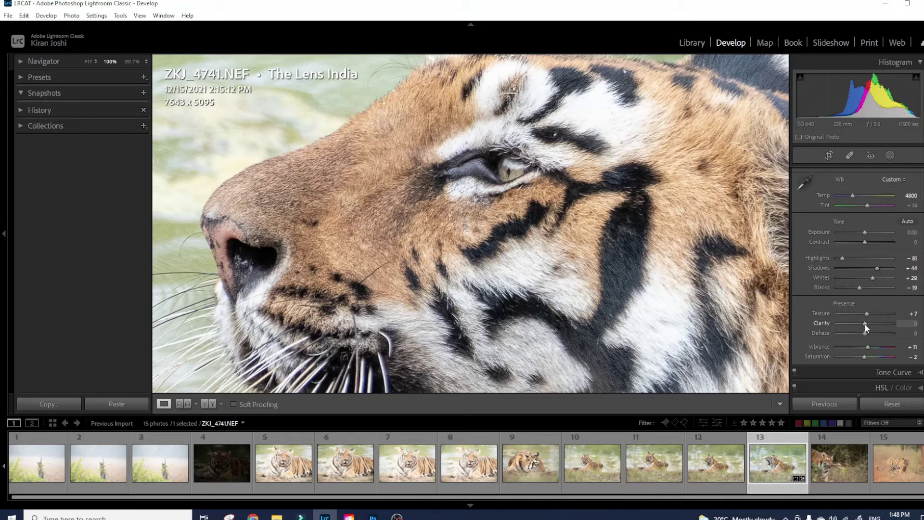
Test Clarity at −100, flick between Before and edited views, then push Clarity to +100.
left_click_drag(864, 324, 828, 325)
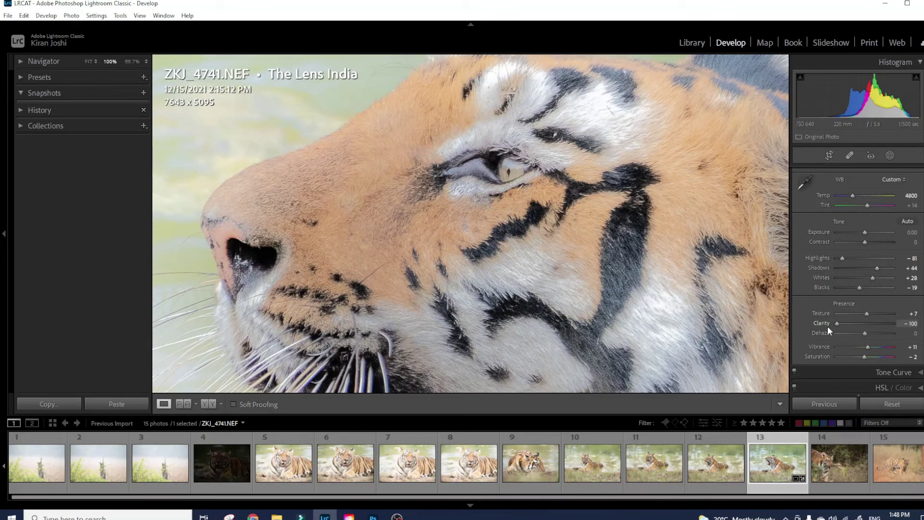
left_click_drag(833, 329, 862, 329)
key("backslash")
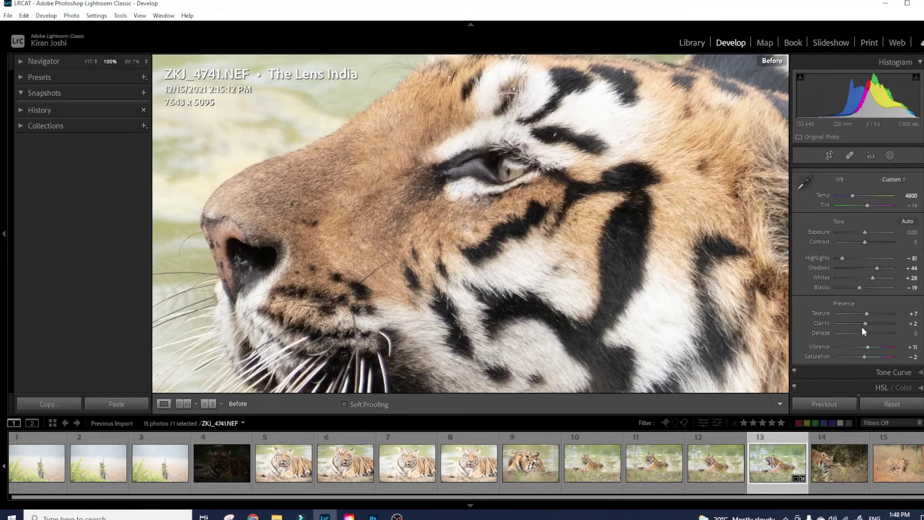
key("backslash")
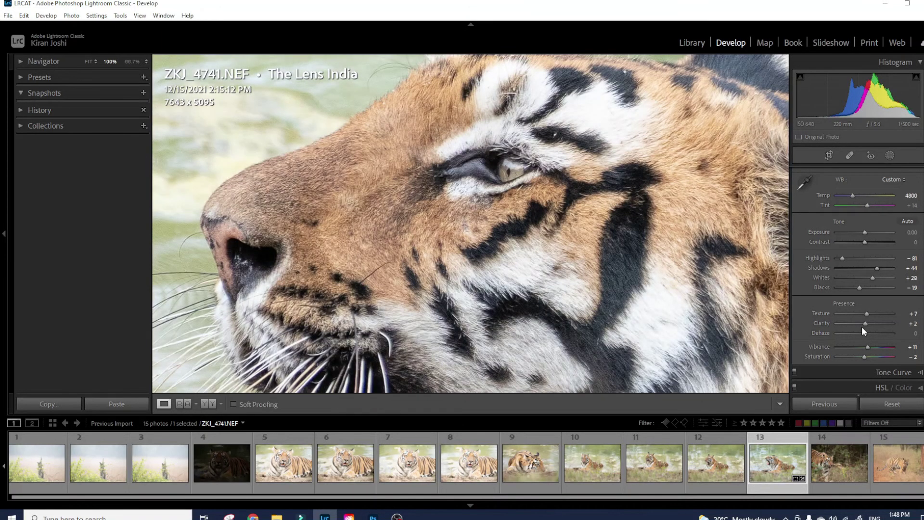
key("backslash")
key("backslash")
key("backslash")
key("backslash")
key("backslash")
key("backslash")
left_click_drag(867, 325, 895, 325)
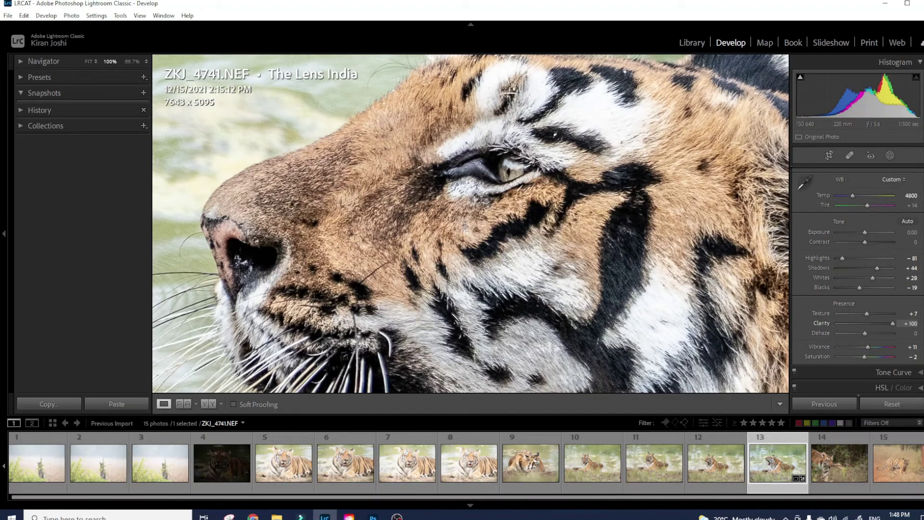
Inspect fur and whiskers at 100% while easing Clarity from +100 down to +28.
left_click(646, 244)
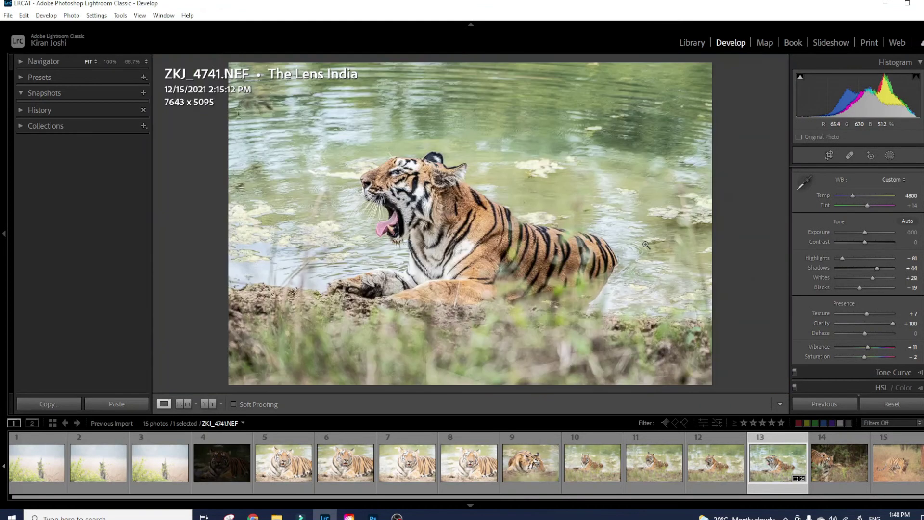
left_click(871, 323)
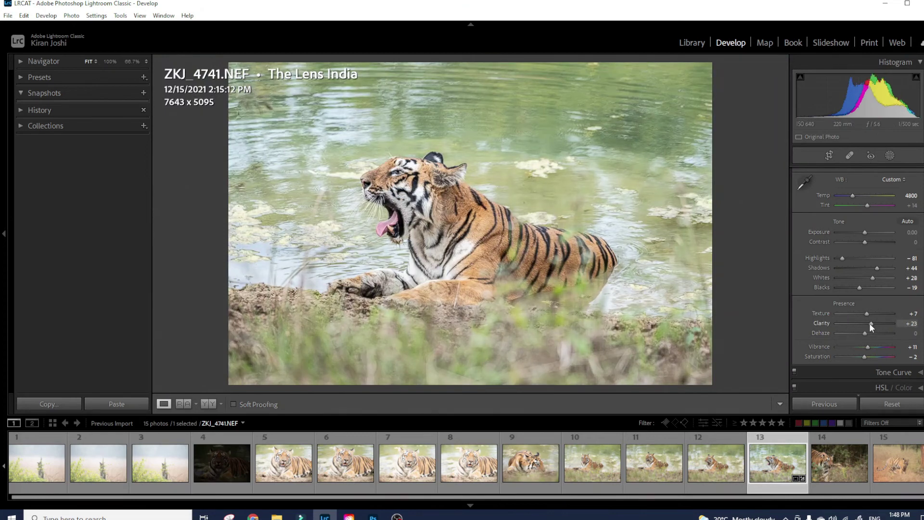
left_click(408, 187)
left_click_drag(340, 156, 662, 289)
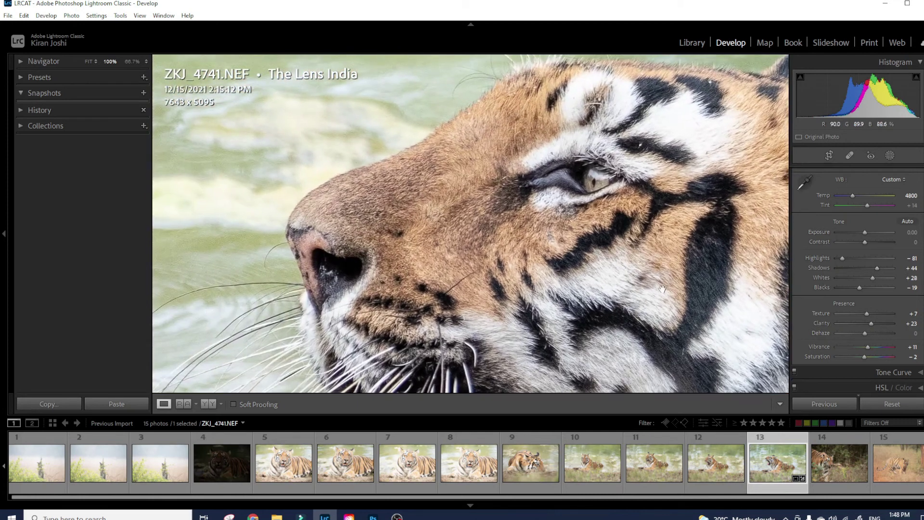
left_click_drag(527, 211, 662, 212)
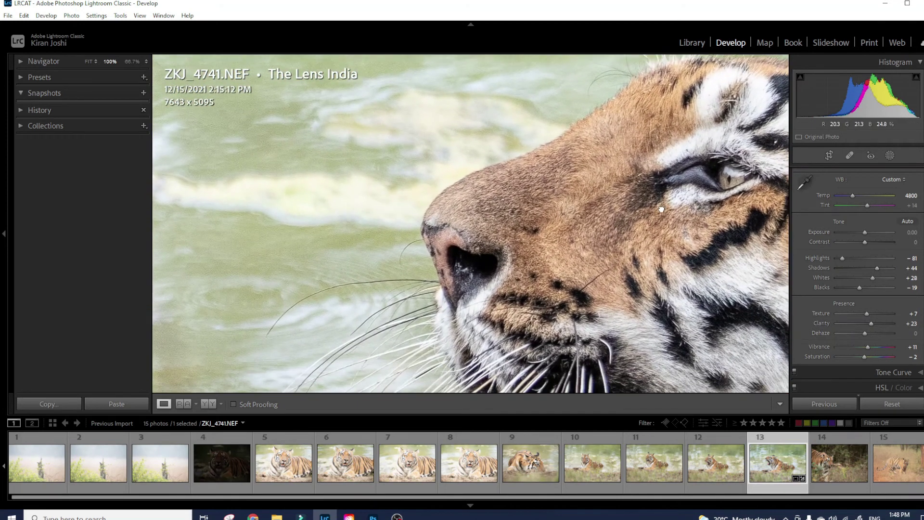
left_click_drag(872, 323, 867, 322)
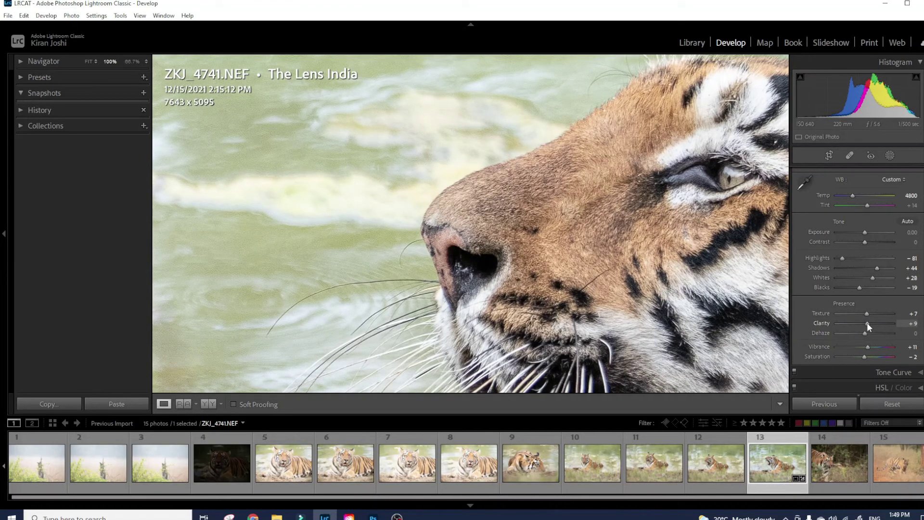
left_click_drag(868, 323, 911, 327)
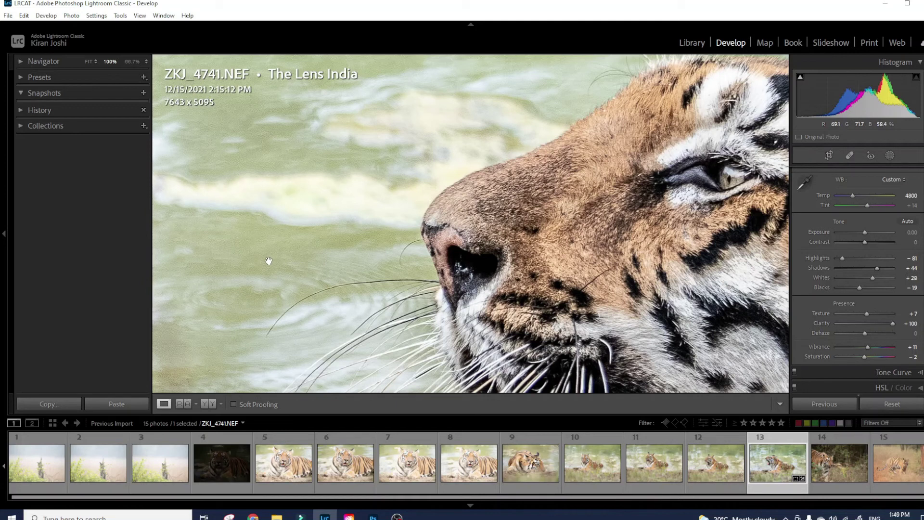
left_click(872, 323)
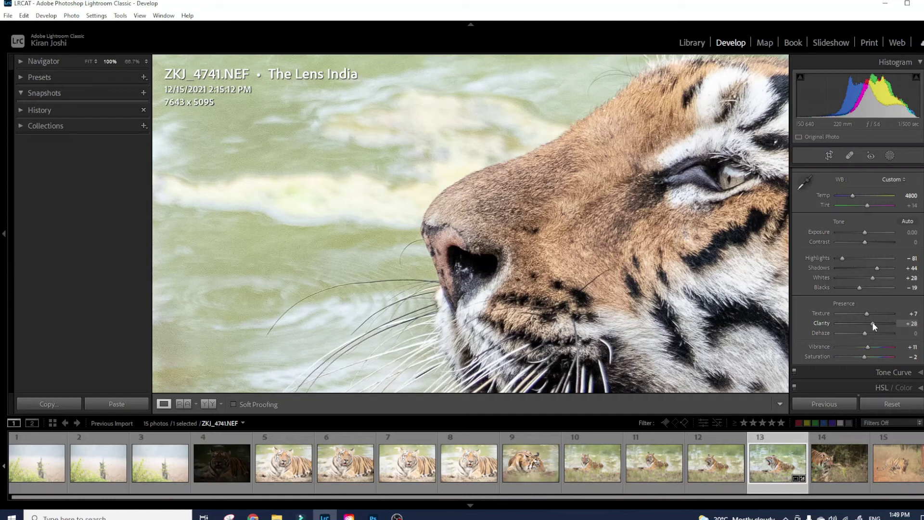
left_click_drag(635, 236, 524, 185)
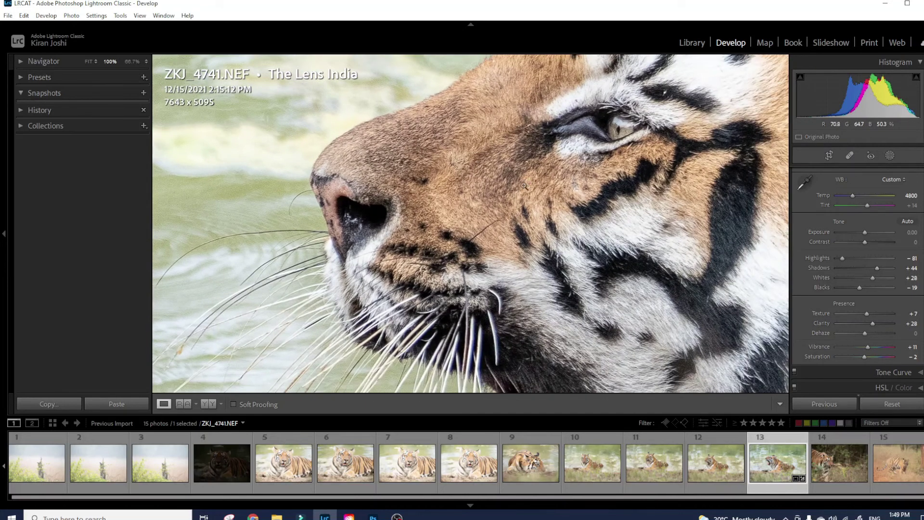
left_click(524, 186)
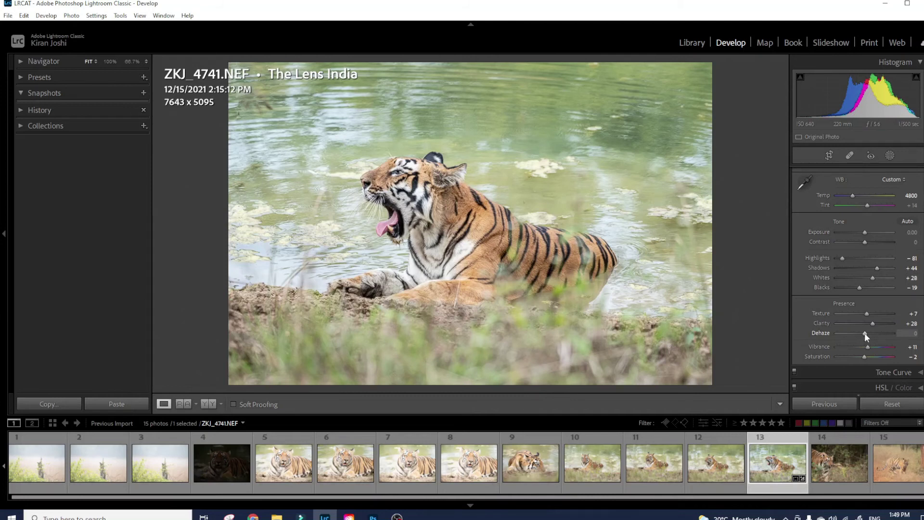
Try heavy negative and +12 Dehaze, settle on +4, checking at 100% and back.
mouse_move(864, 333)
left_mouse_down()
mouse_move(832, 334)
mouse_move(873, 333)
mouse_move(863, 333)
left_mouse_up()
left_click_drag(865, 333, 866, 333)
left_click(423, 192)
left_click(423, 192)
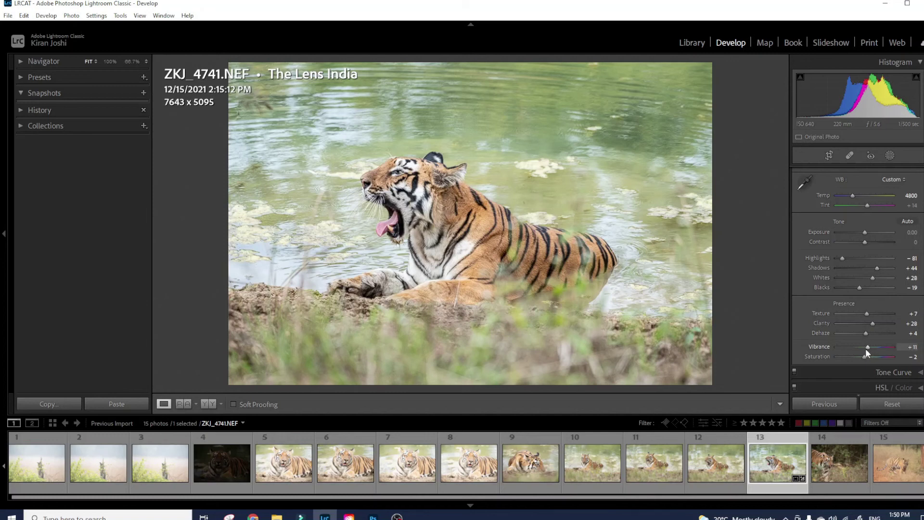
Test Vibrance at −54, then settle on Vibrance +21 and Saturation +5.
mouse_move(866, 345)
left_mouse_down()
mouse_move(842, 349)
mouse_move(876, 355)
left_mouse_up()
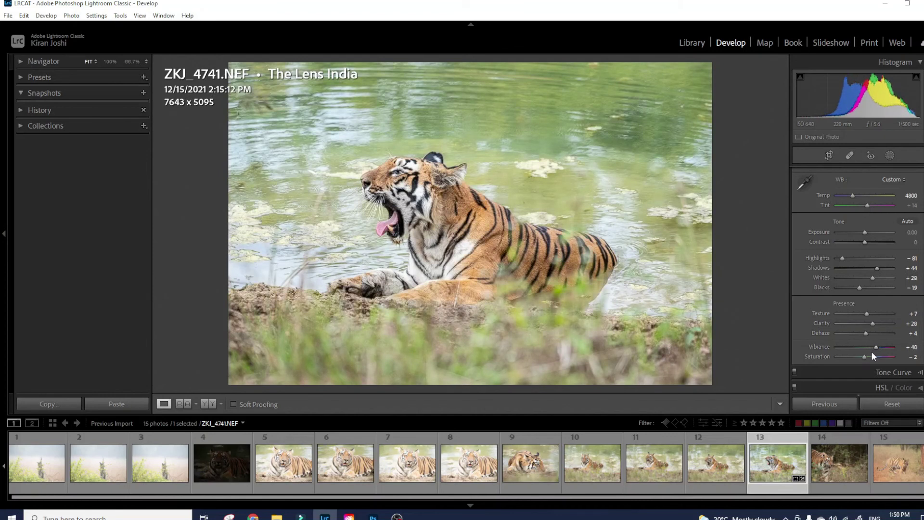
left_click_drag(863, 356, 864, 357)
left_click_drag(876, 349, 870, 349)
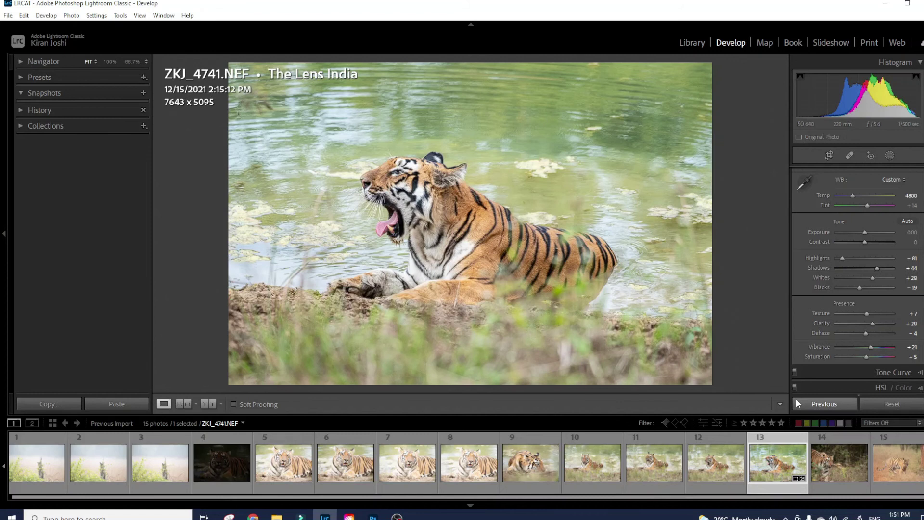
key("y")
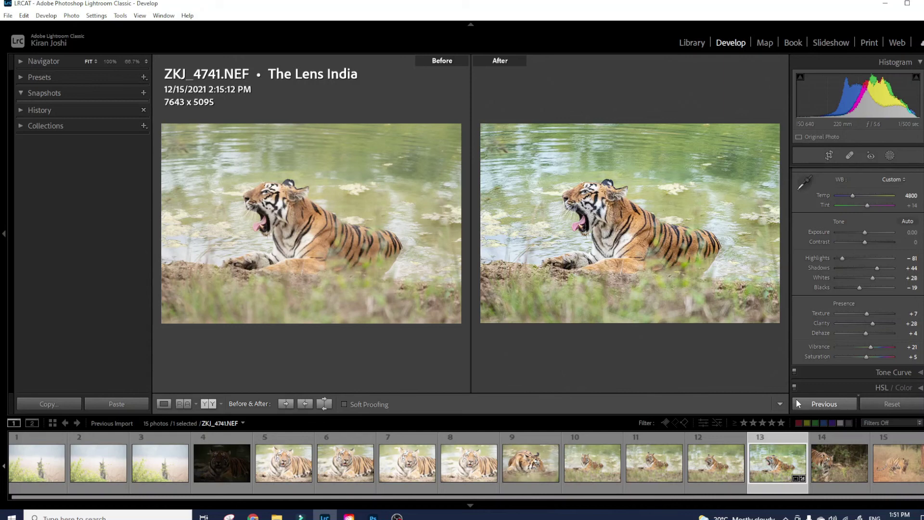
left_click(550, 216)
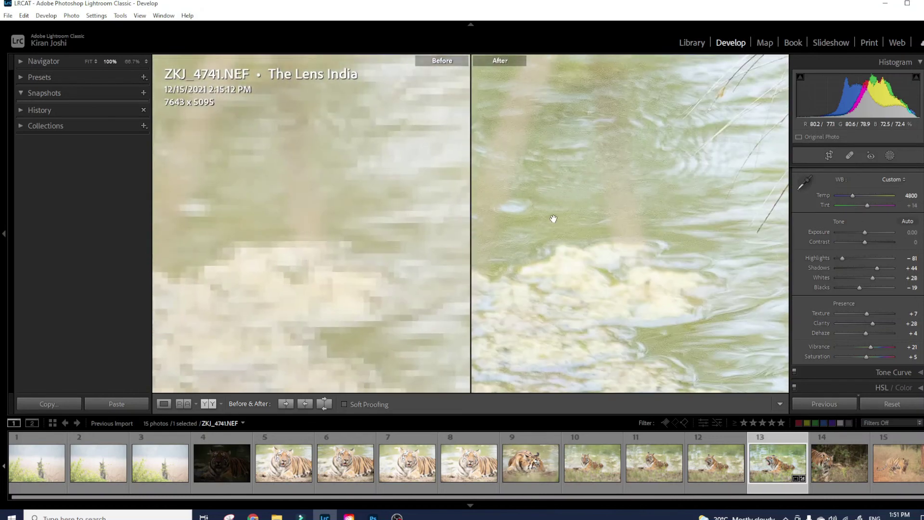
left_click_drag(668, 168, 532, 259)
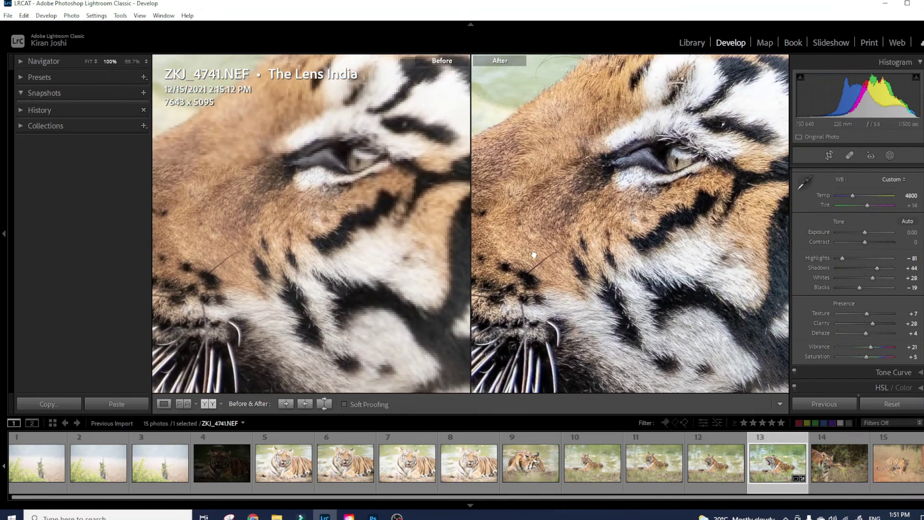
left_click(562, 226)
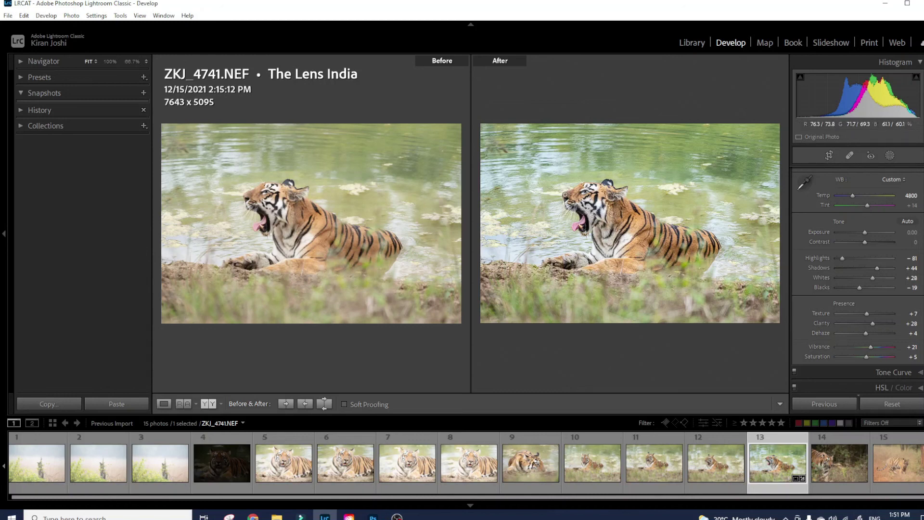
left_click(566, 195)
key("d")
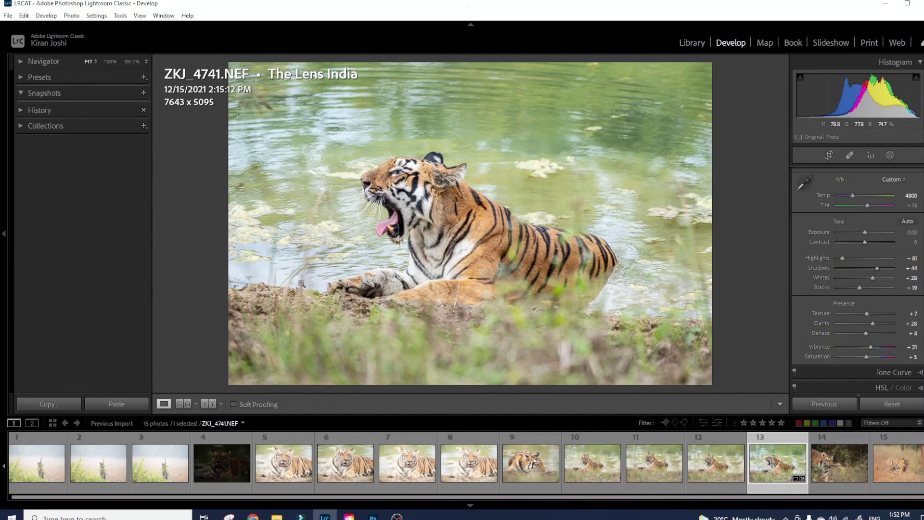
left_click(5, 235)
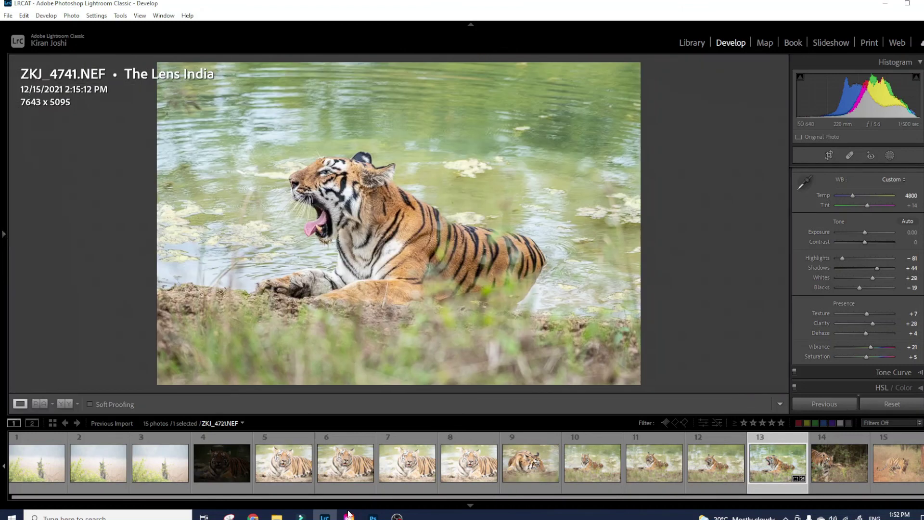
left_click(470, 507)
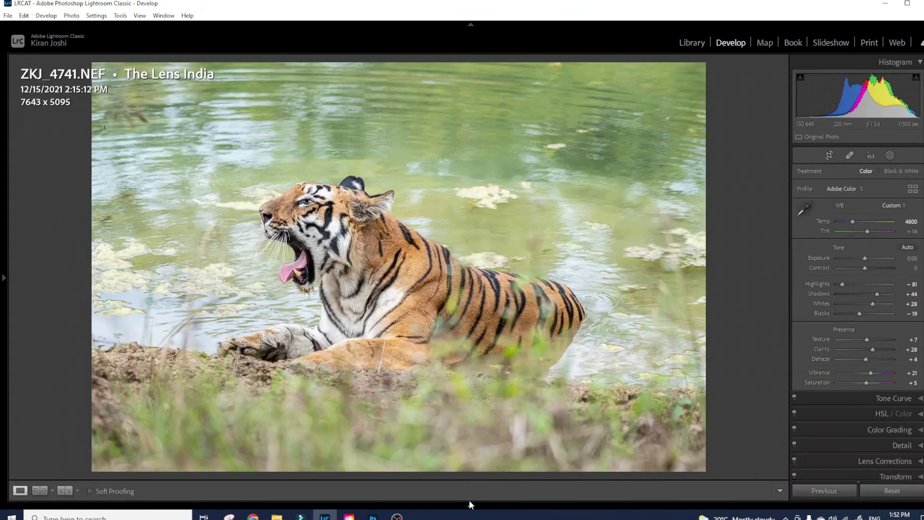
left_click(470, 25)
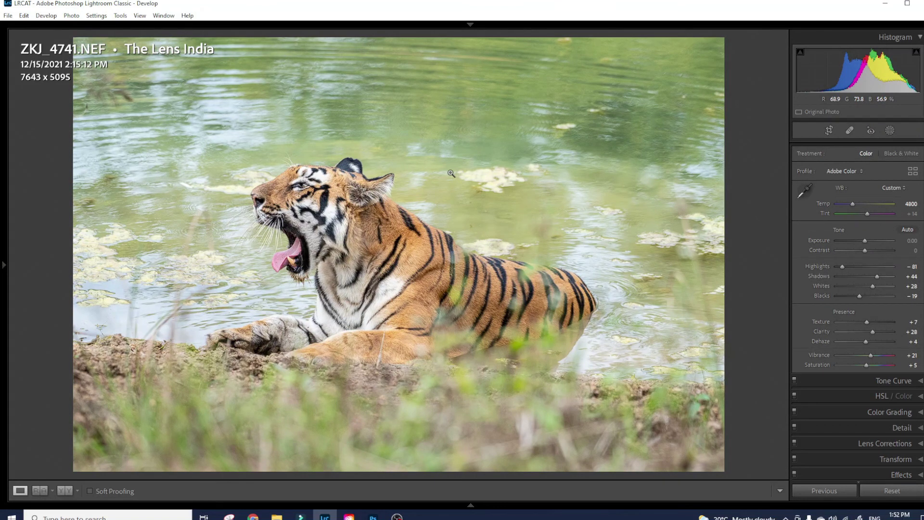
key("y")
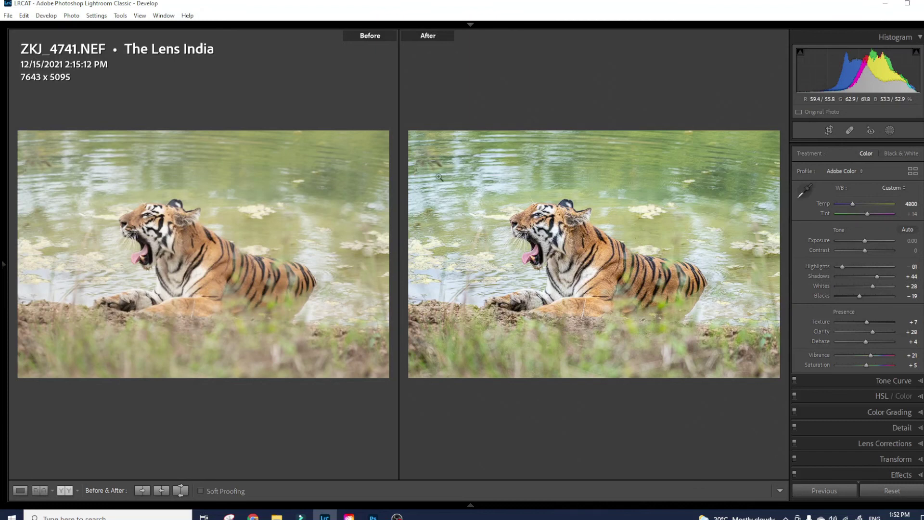
key("y")
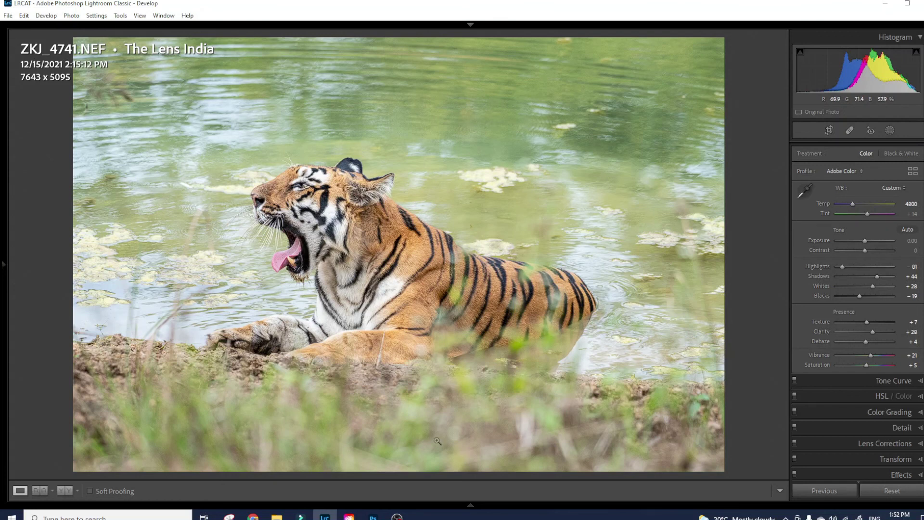
left_click(470, 506)
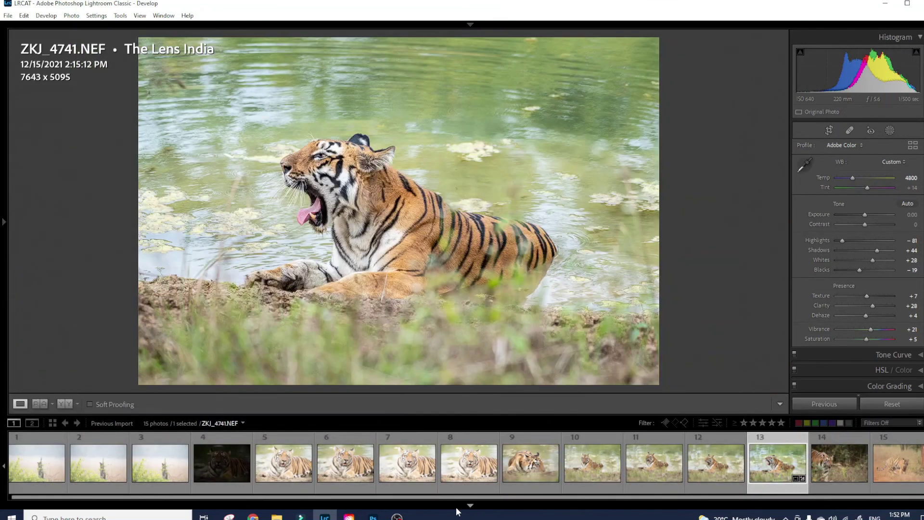
left_click(4, 223)
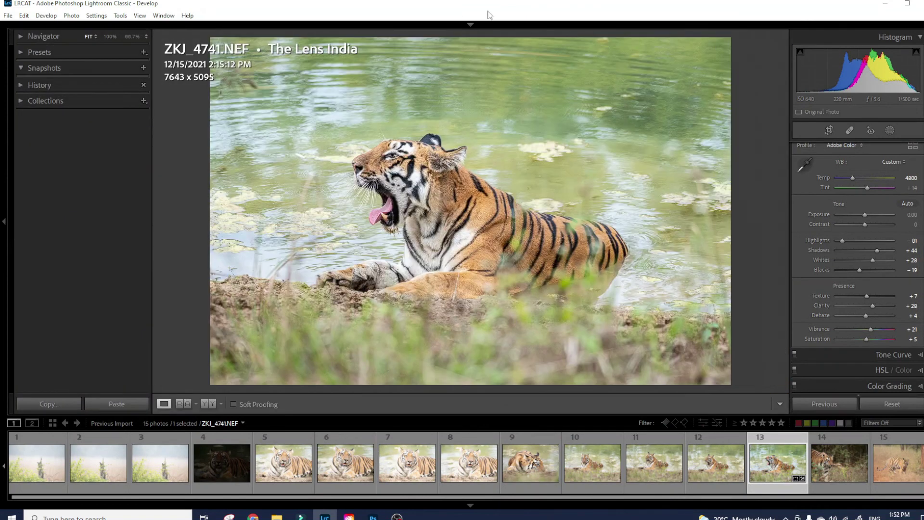
left_click(470, 24)
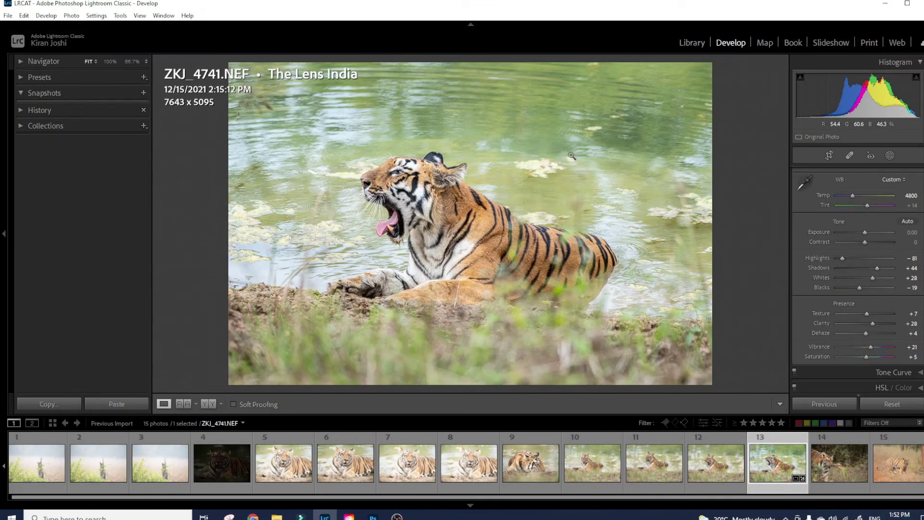